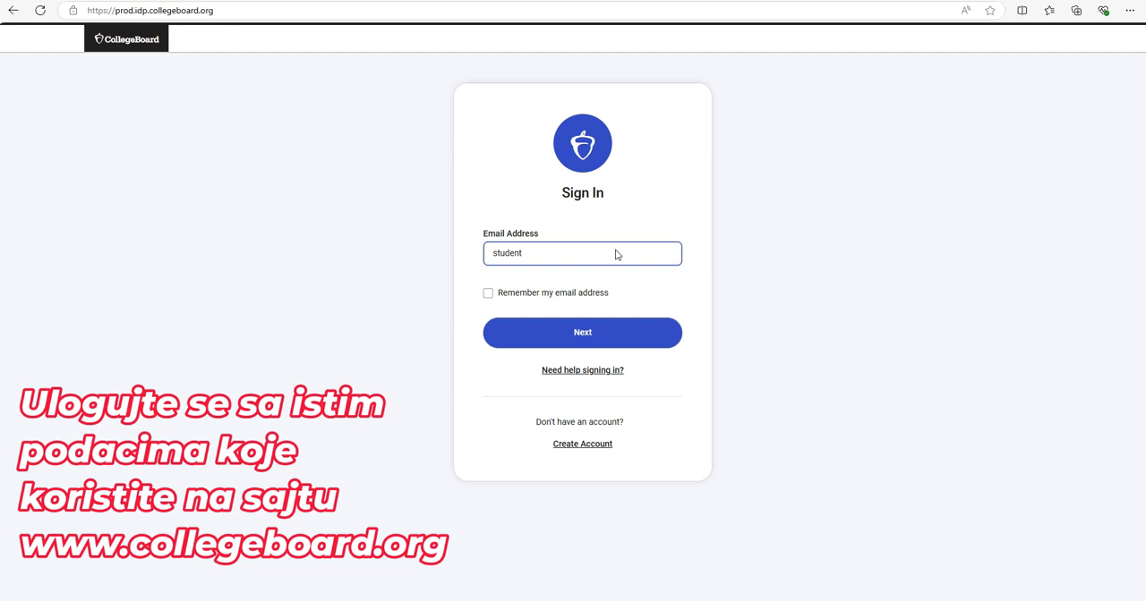
Sign in with the student's e-mail address and open the Fall 2025/Spring 2026 CSS Profile application
type("2024")
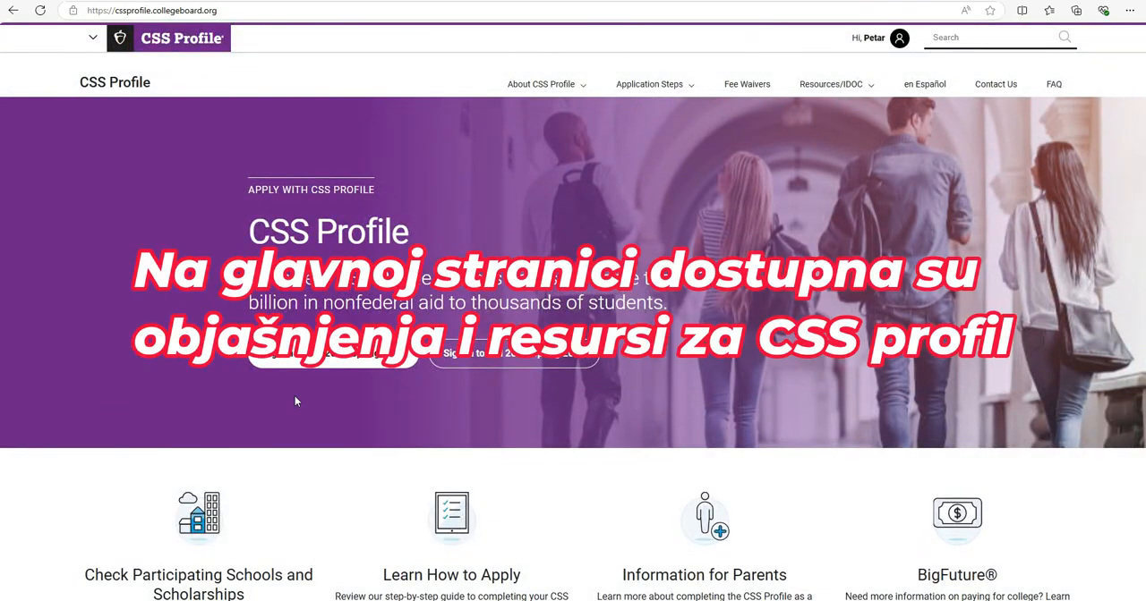
scroll(294, 397, "down", 3)
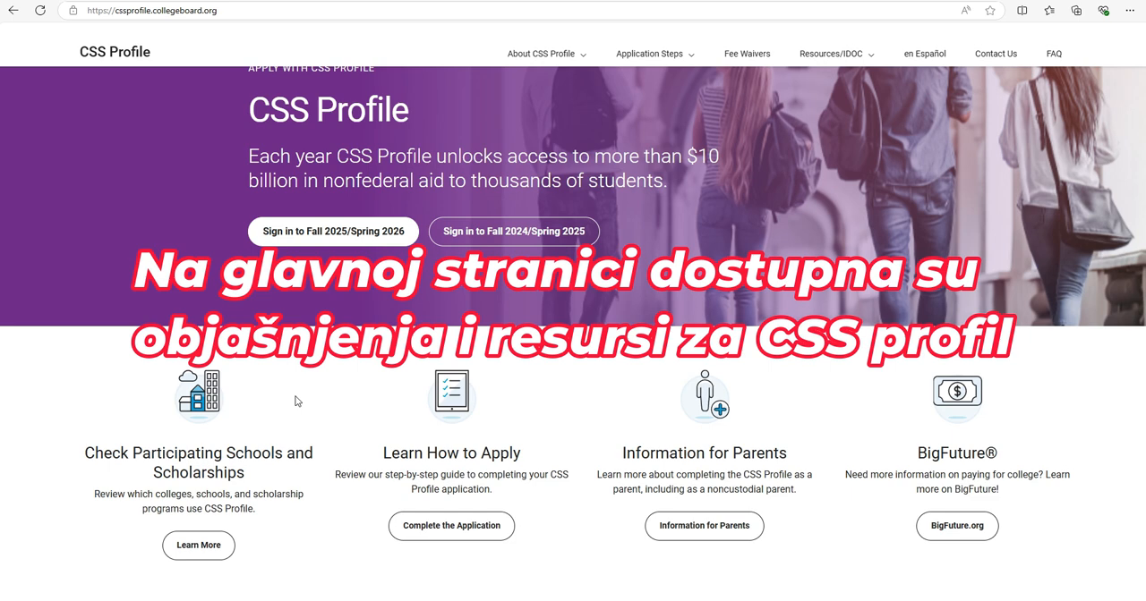
scroll(295, 400, "up", 3)
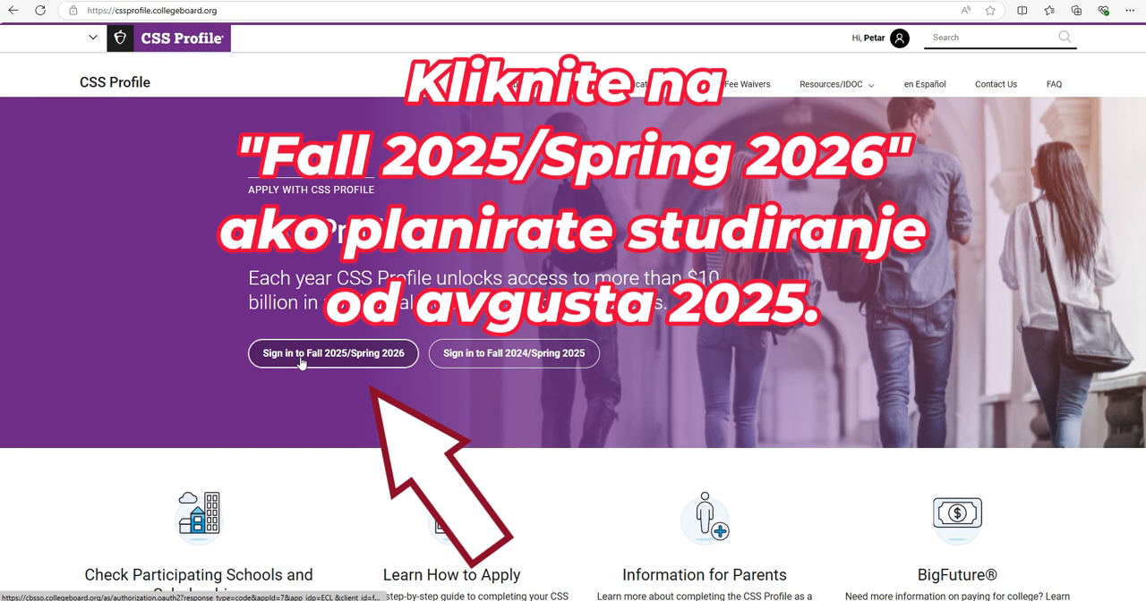
left_click(302, 363)
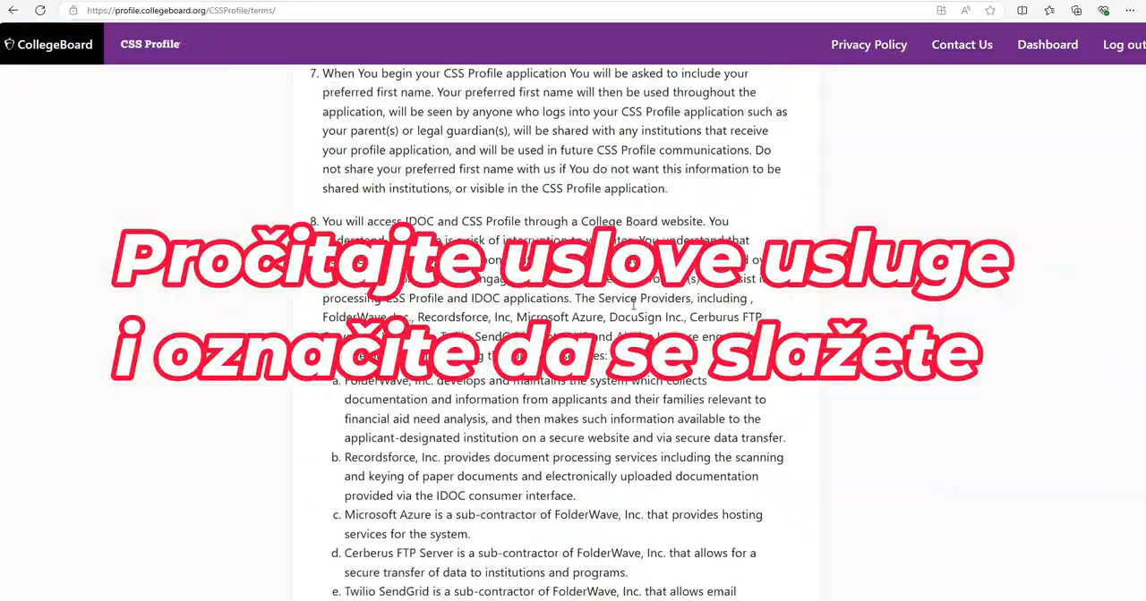
Read through the Terms of Service, agree to them and continue to the dashboard
scroll(632, 304, "down", 2)
scroll(633, 304, "down", 5)
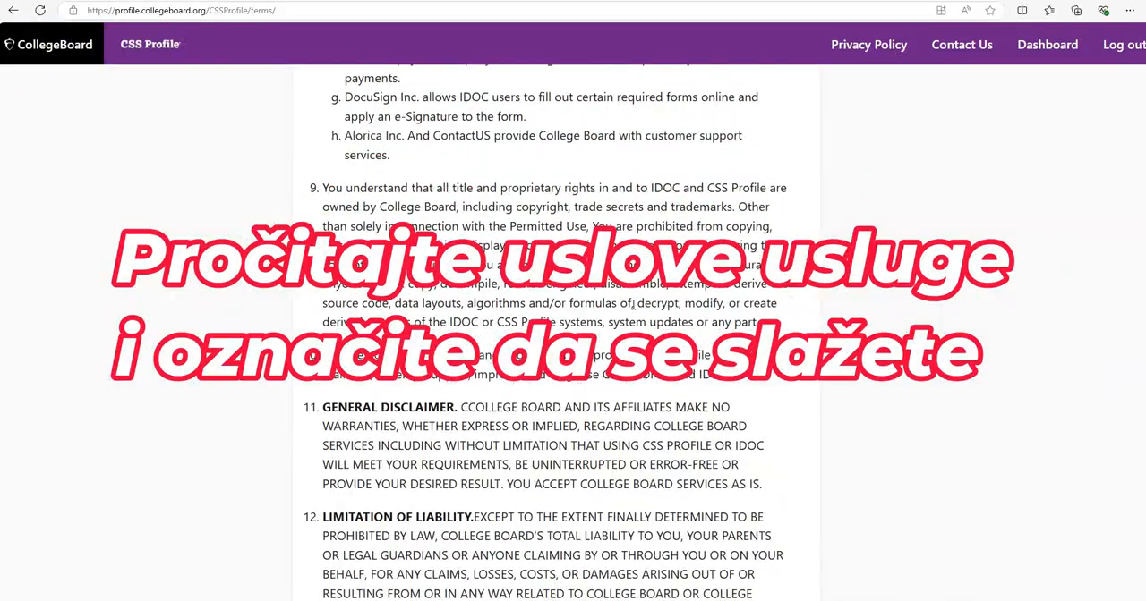
scroll(633, 305, "down", 2)
scroll(633, 304, "down", 9)
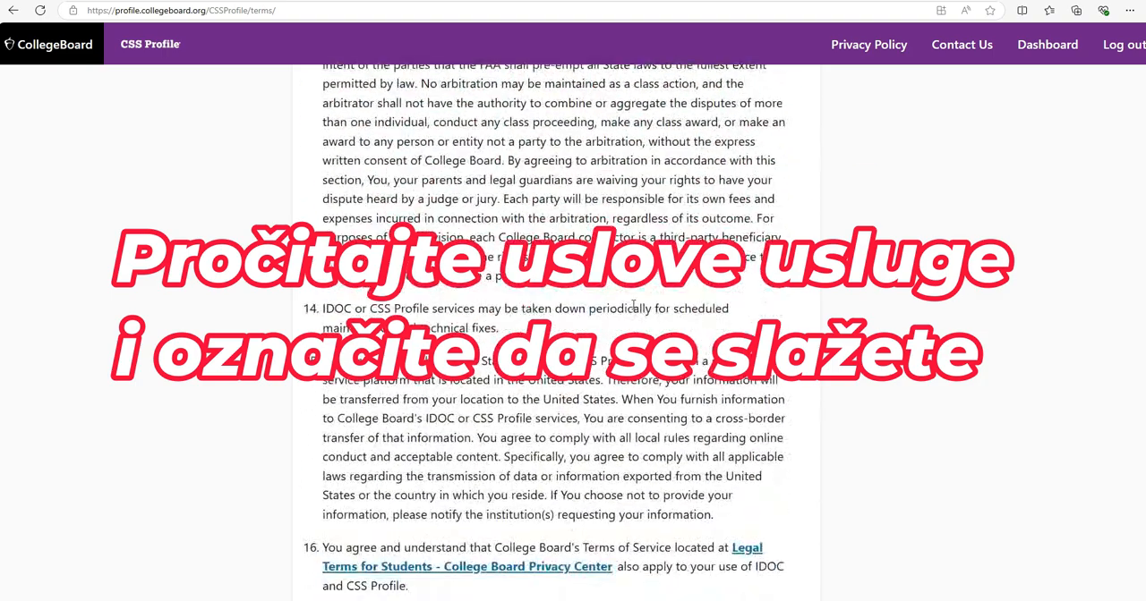
scroll(633, 304, "down", 3)
scroll(633, 304, "down", 1)
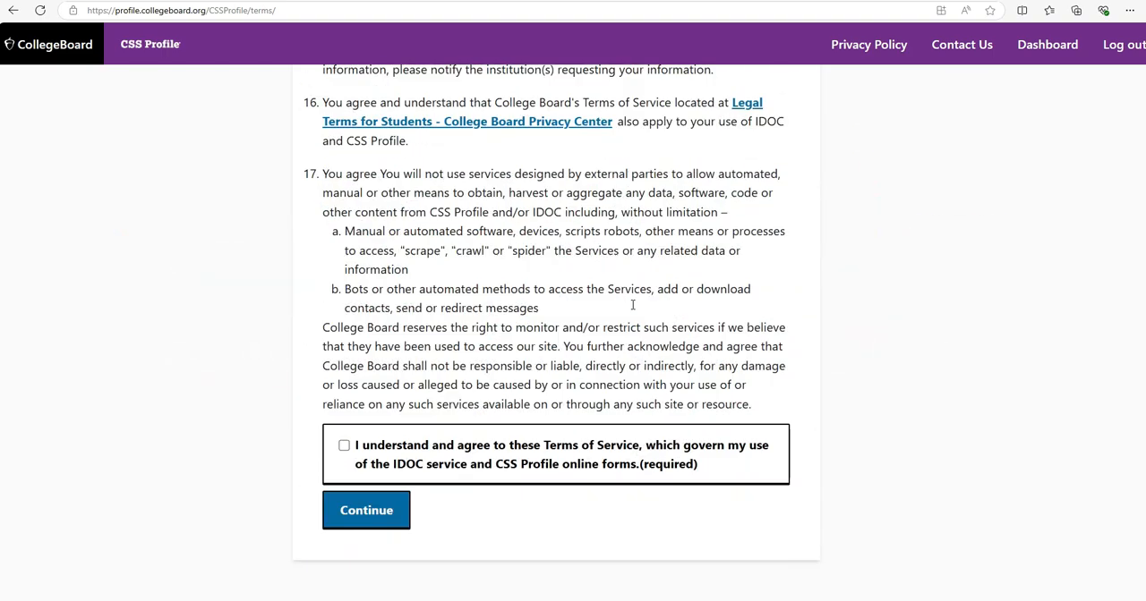
left_click(346, 452)
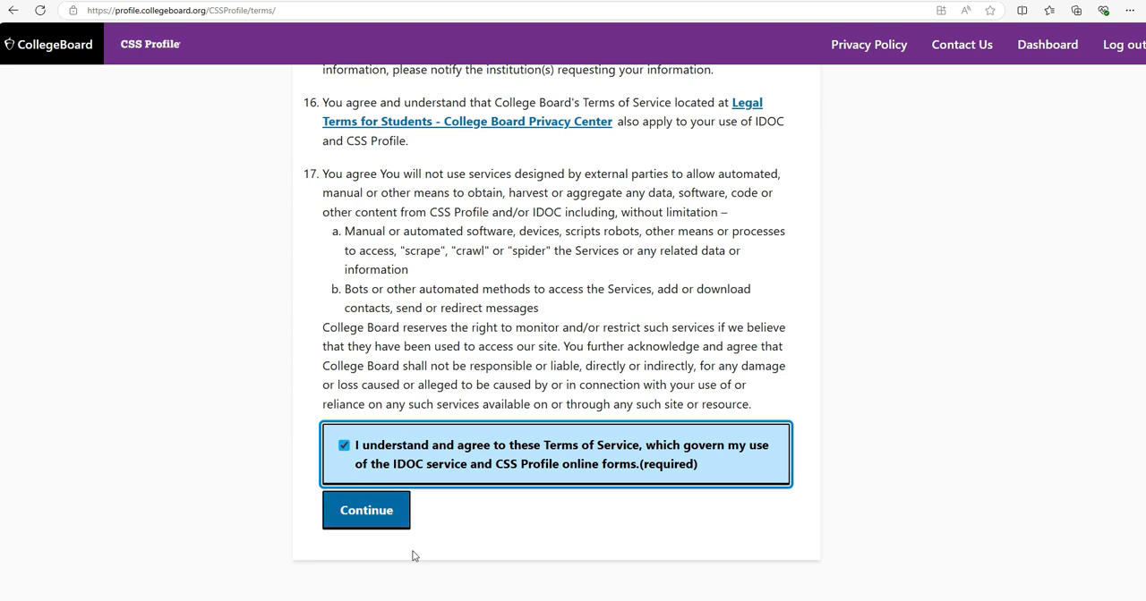
left_click(367, 516)
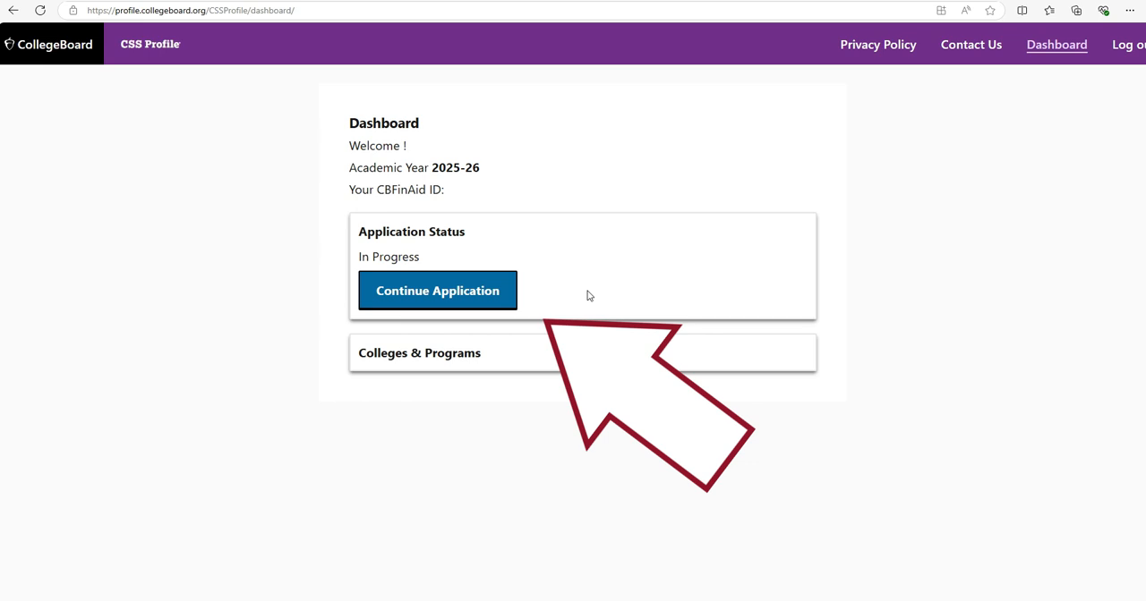
Continue the application into the Getting Started section and fill in the student's name and contact details
left_click(435, 298)
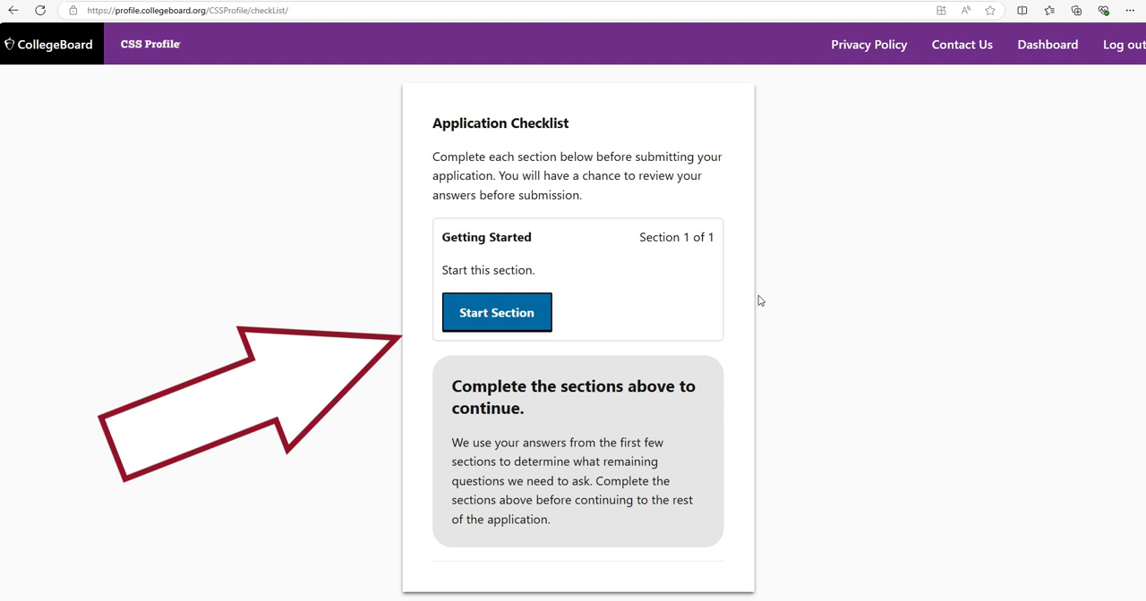
scroll(742, 309, "down", 1)
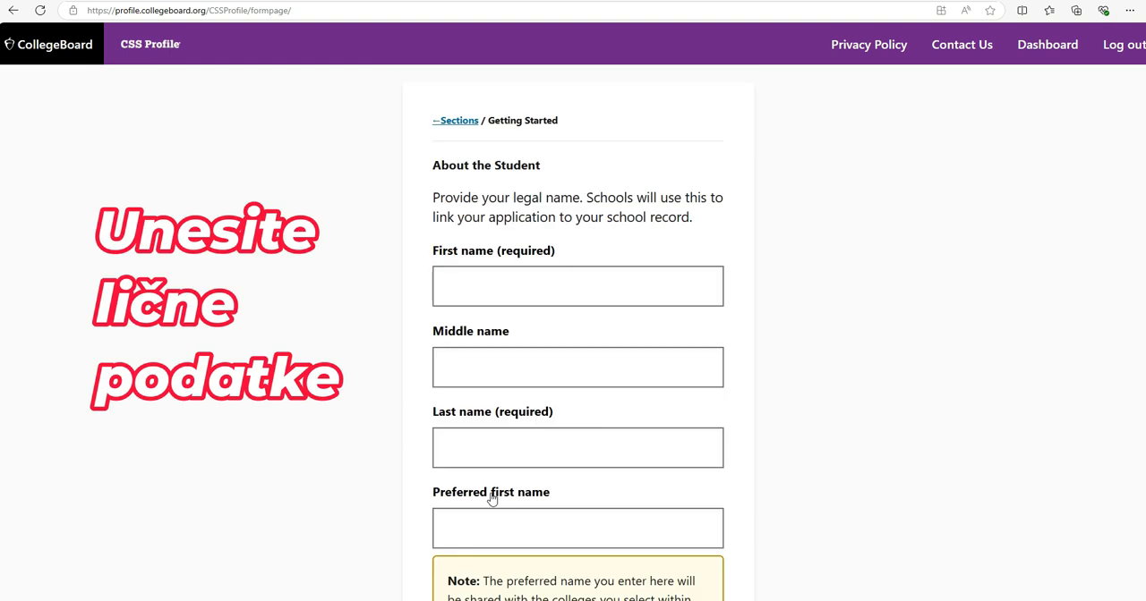
left_click(511, 301)
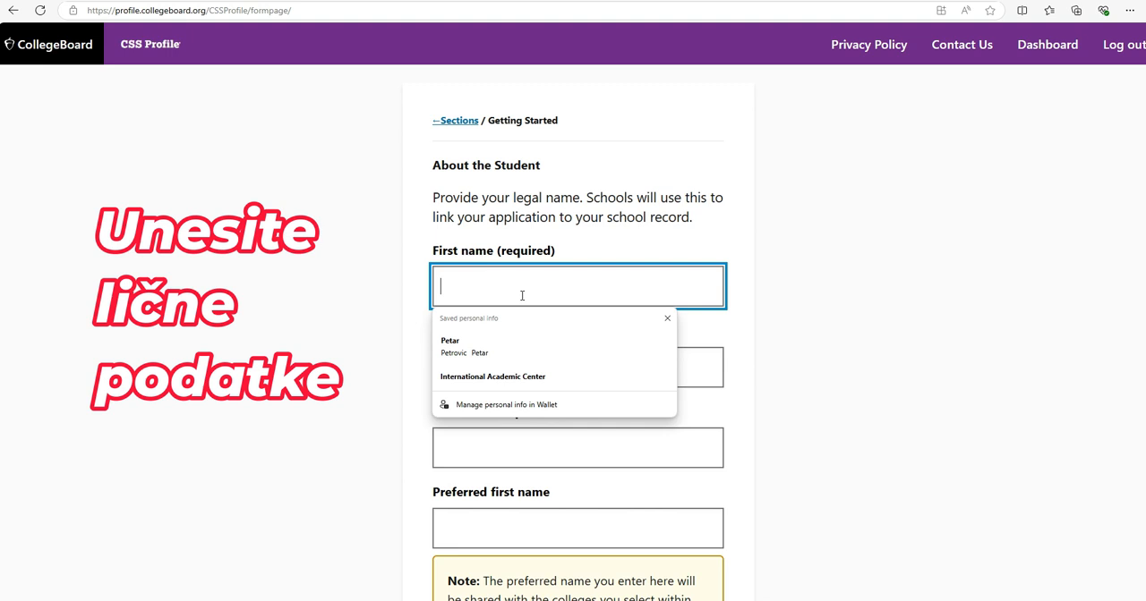
type("Pe")
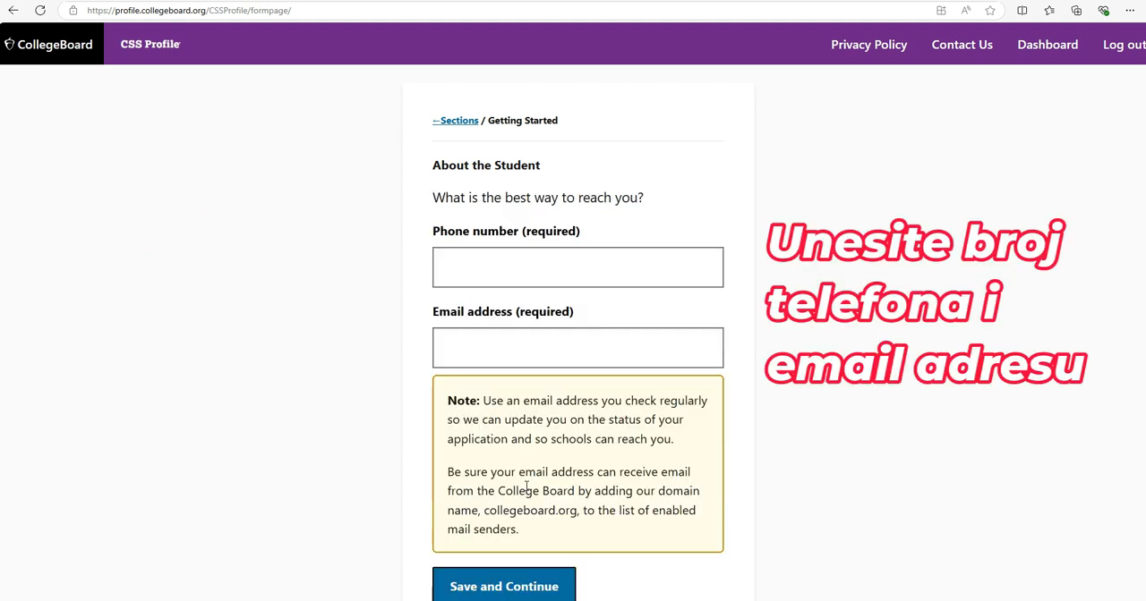
left_click(572, 273)
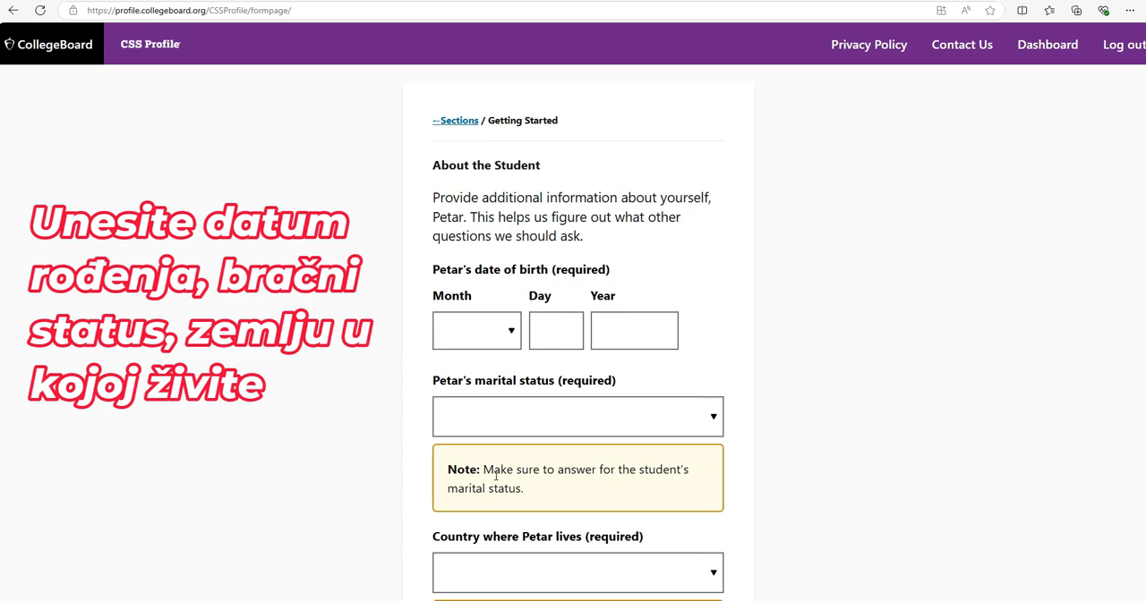
Set the student's state of residence to None of the above
left_click(648, 427)
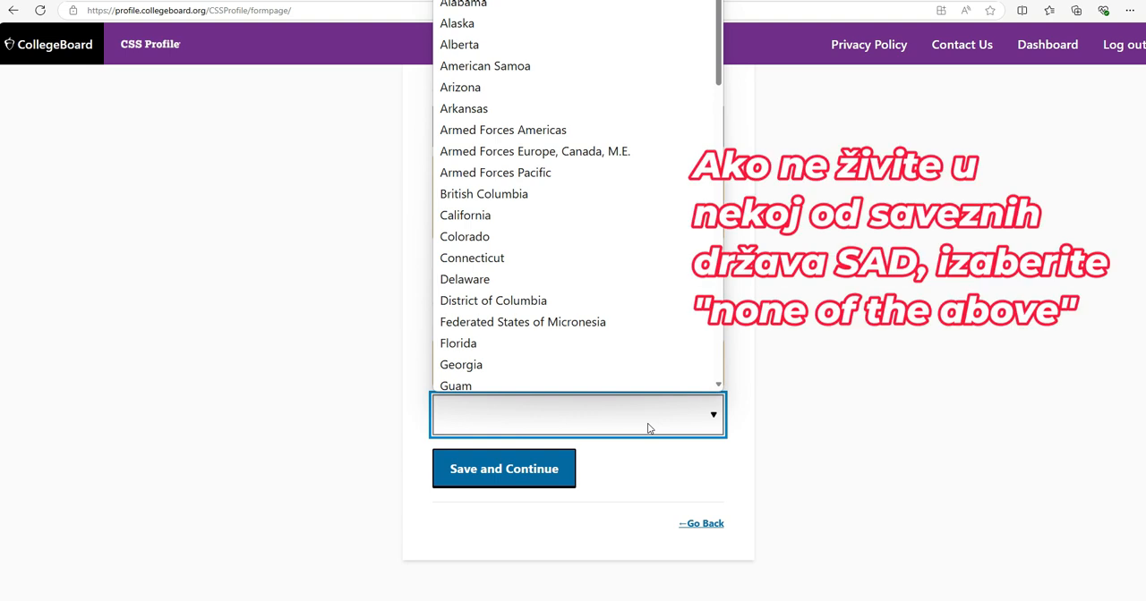
scroll(635, 366, "down", 10)
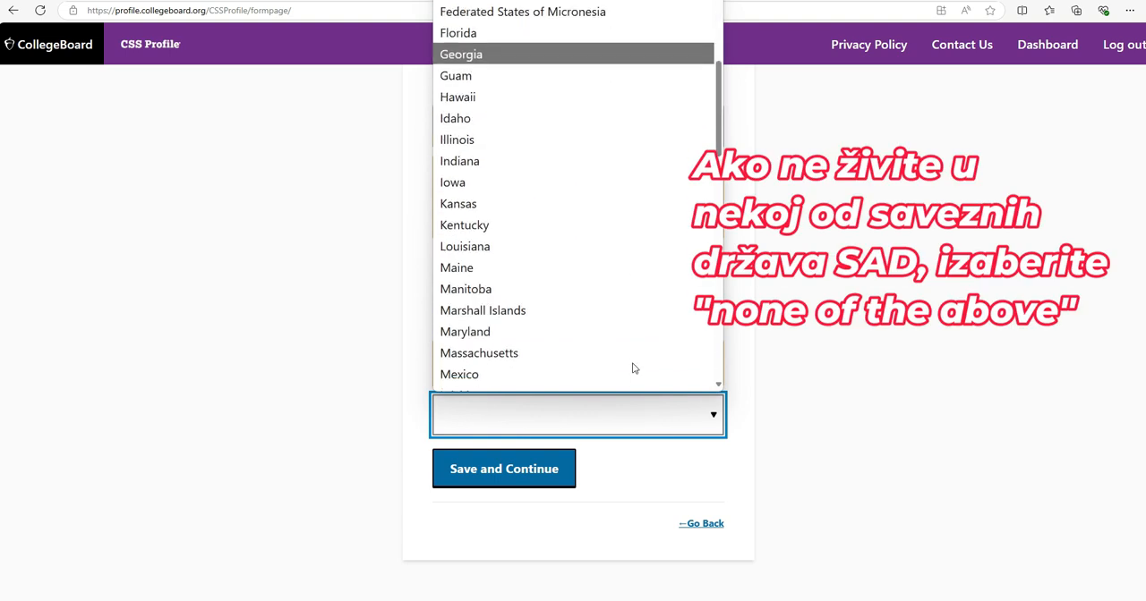
scroll(633, 368, "down", 5)
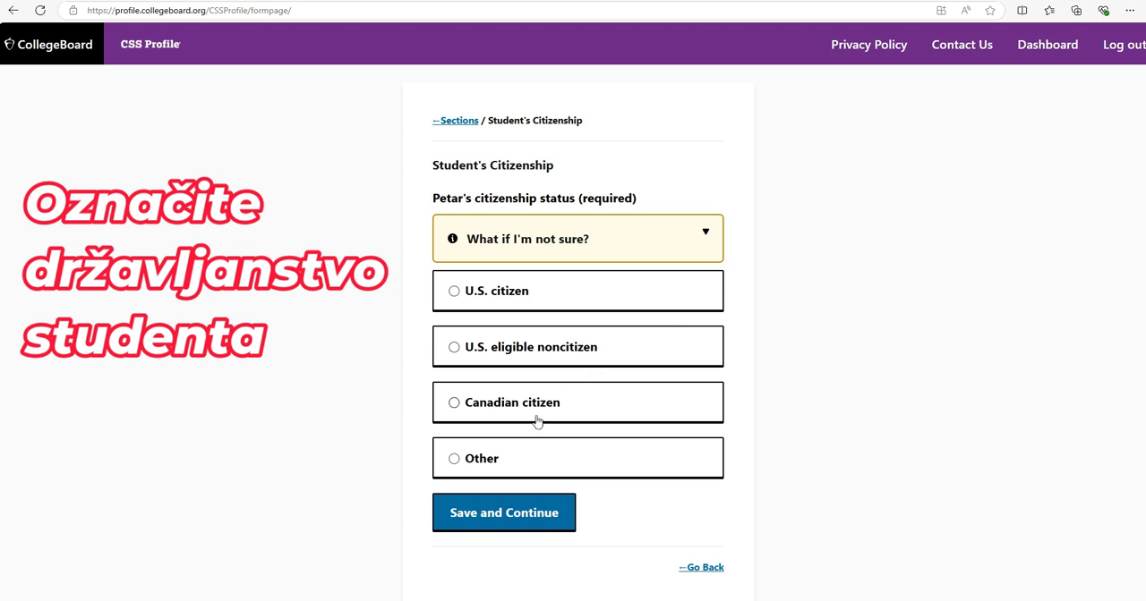
Set the student's citizenship status to Other, with Serbia as country of citizenship and F-1 as visa type
left_click(475, 466)
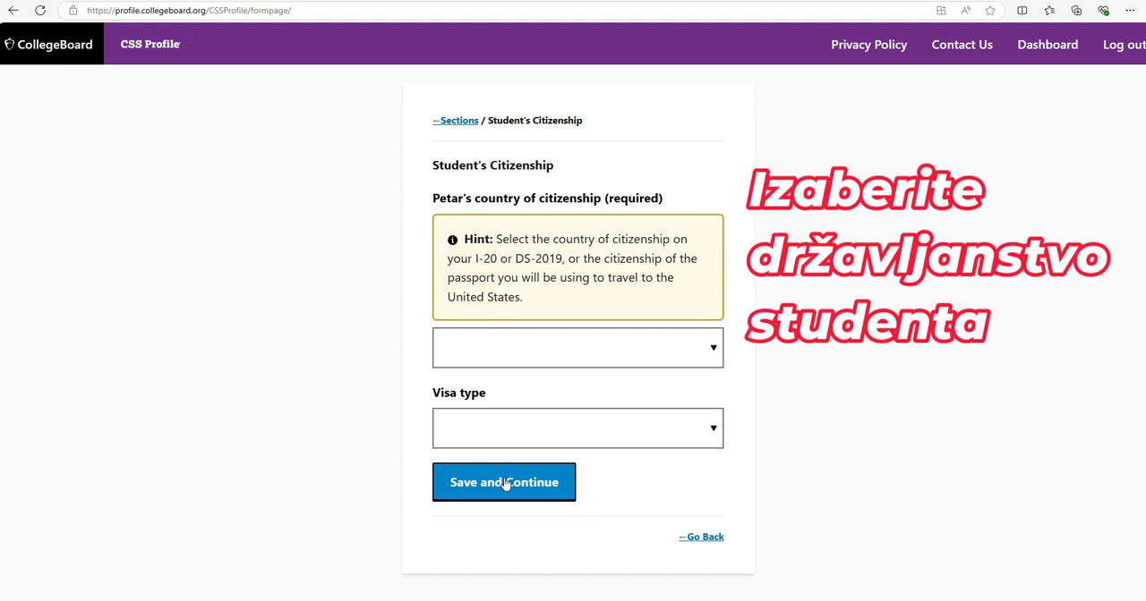
left_click(564, 352)
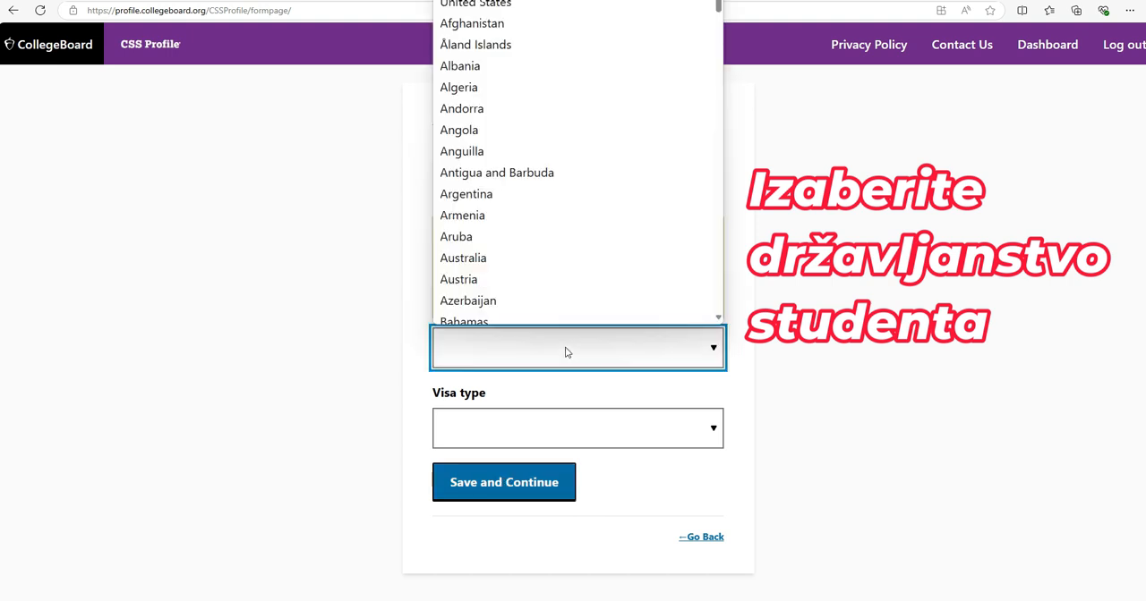
type("serbia")
key("Return")
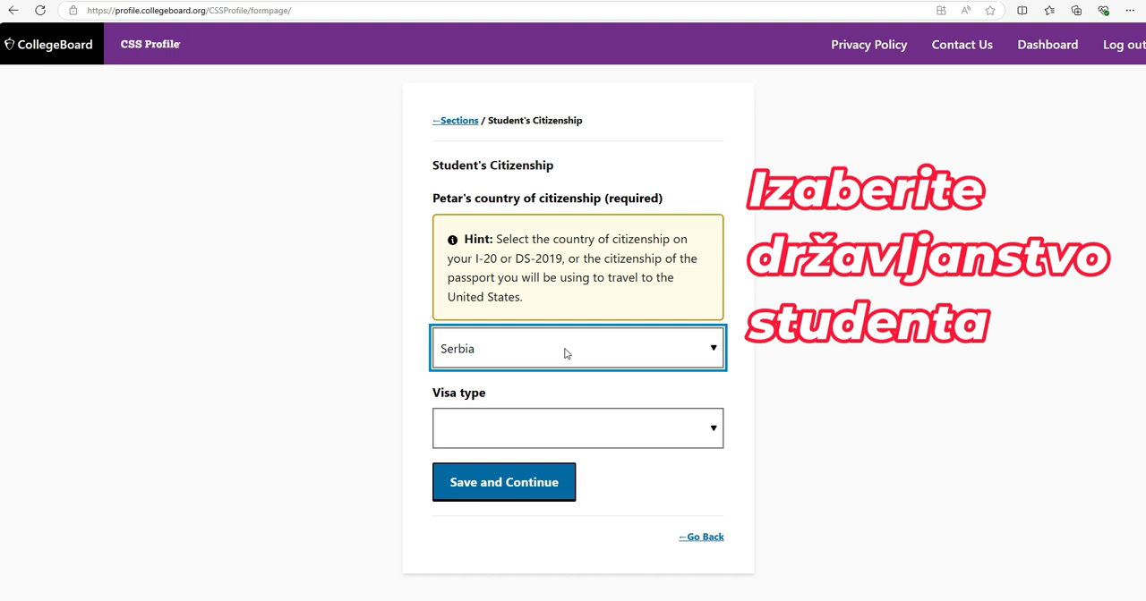
left_click(573, 433)
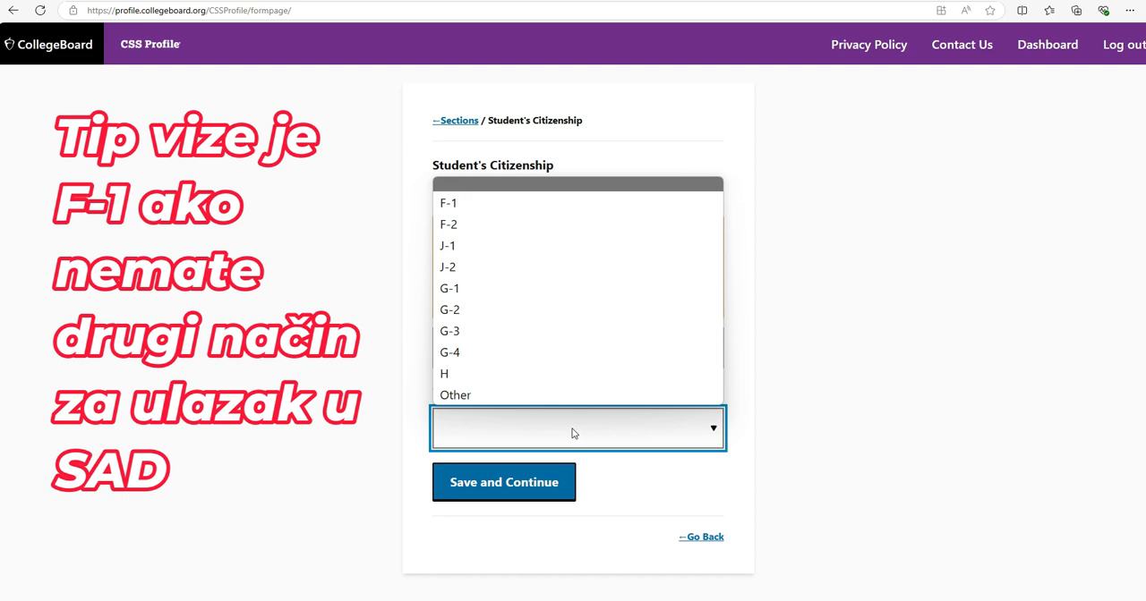
left_click(526, 204)
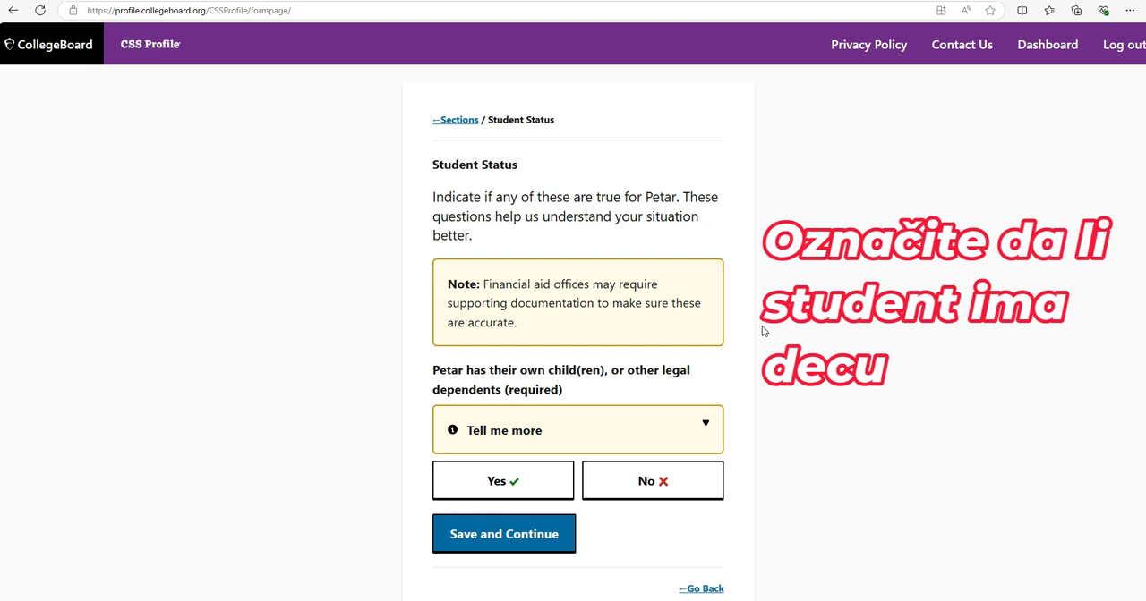
Complete the Student Status page and fill in the street address of the student's permanent address
scroll(763, 331, "down", 1)
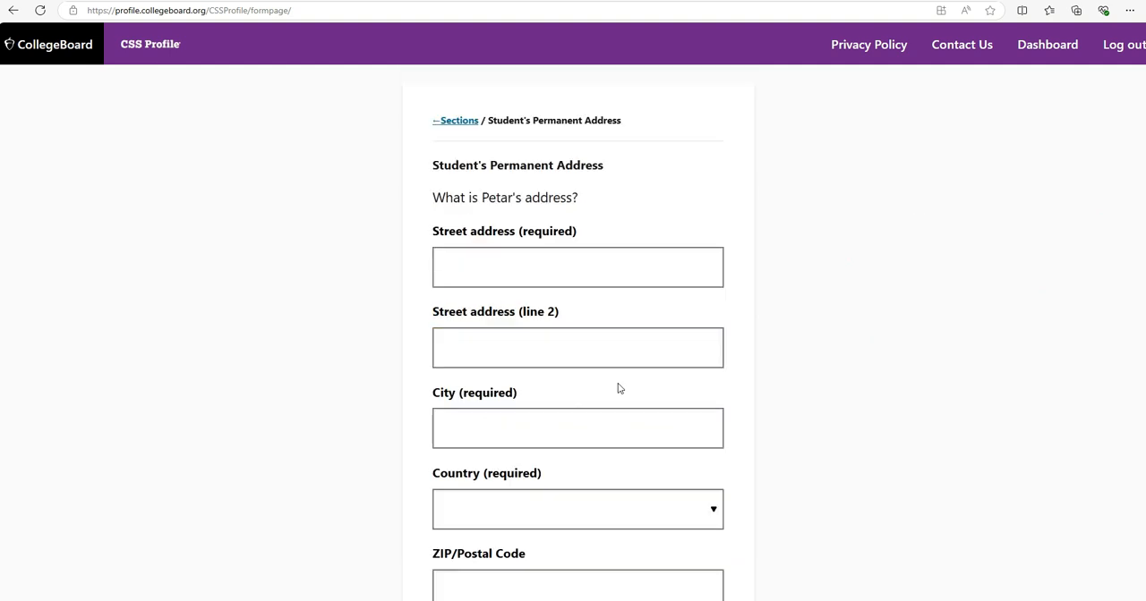
left_click(691, 259)
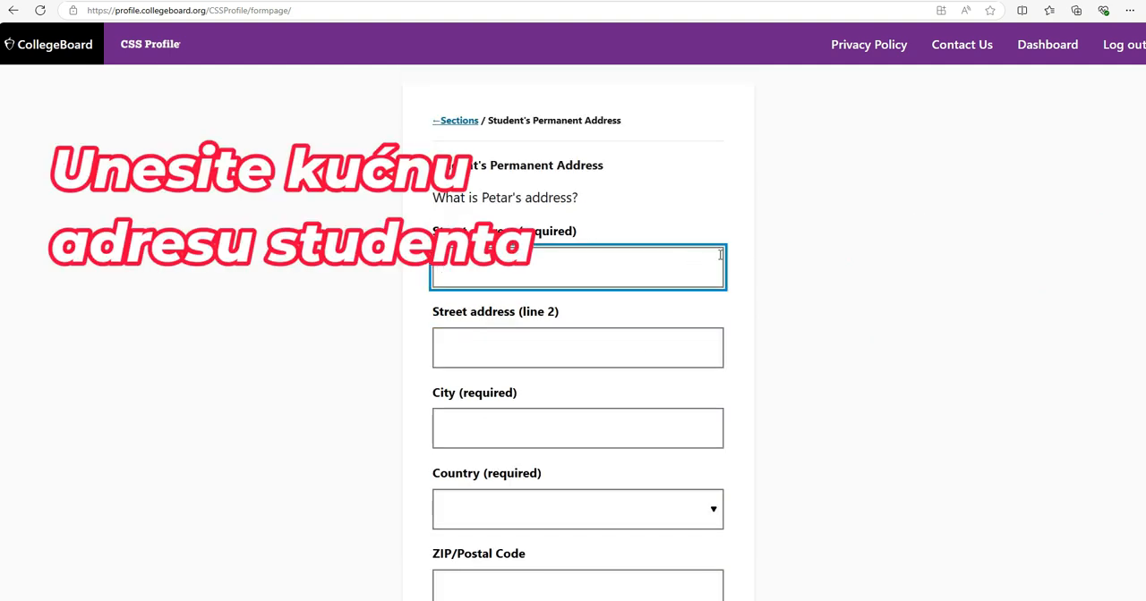
type("Jovan")
key("BackSpace")
key("BackSpace")
key("BackSpace")
key("BackSpace")
key("BackSpace")
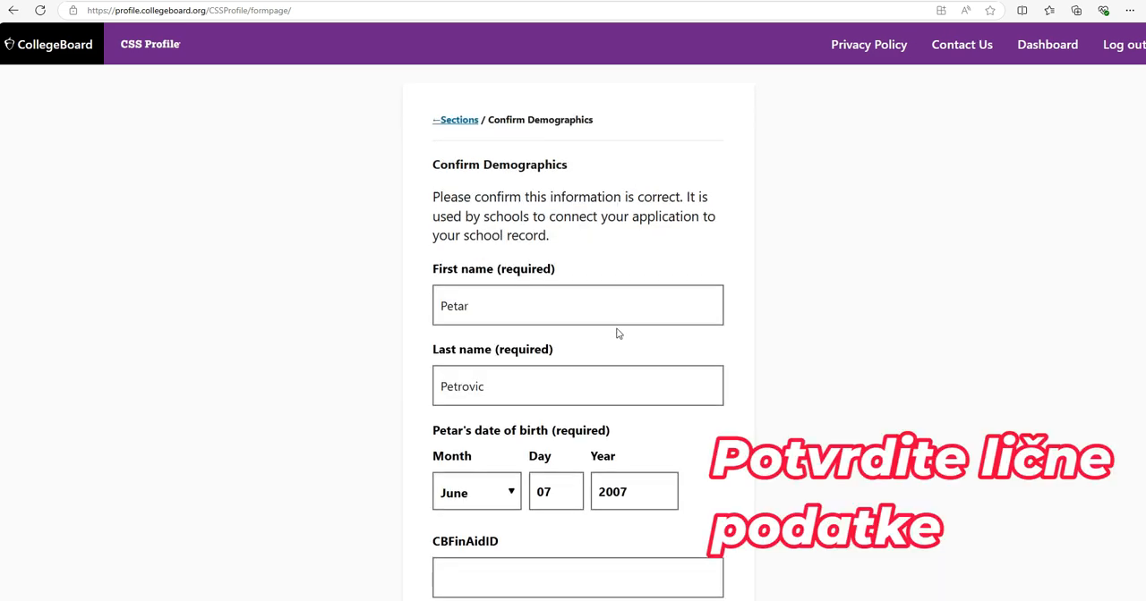
Review and confirm the student's name, date of birth, e-mail address and phone number on the Confirm Demographics page
scroll(617, 330, "down", 1)
scroll(617, 328, "down", 1)
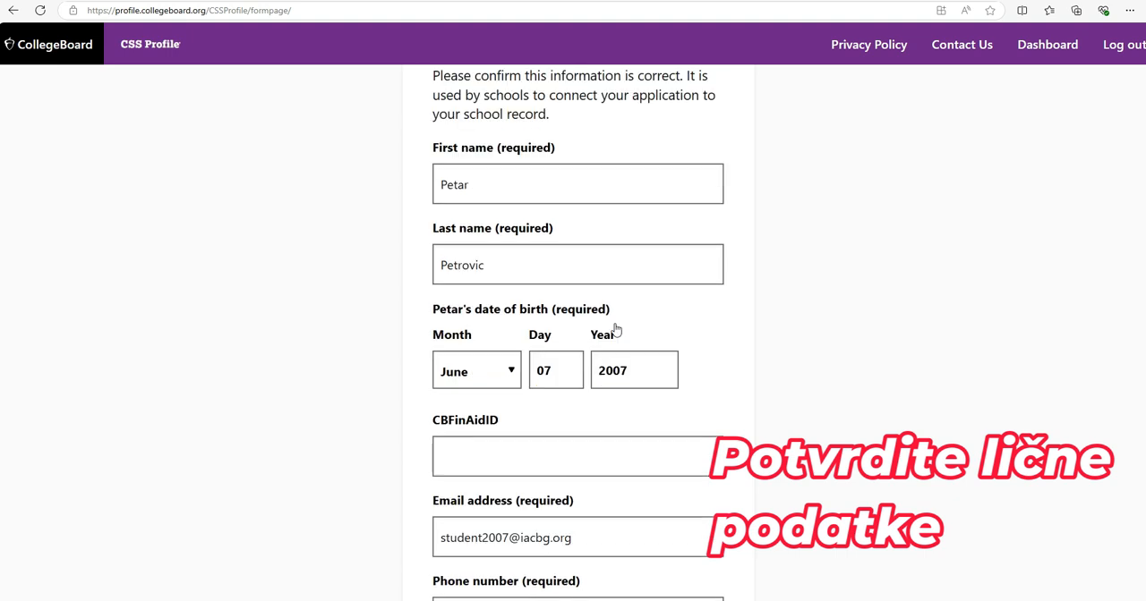
scroll(616, 332, "down", 1)
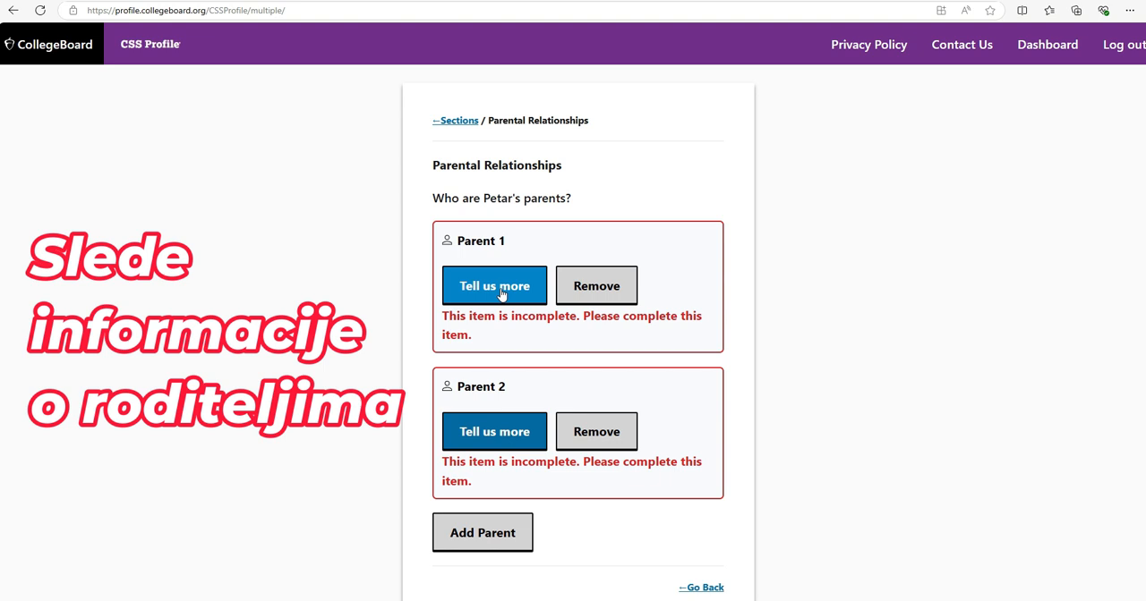
Open the details for Parent 1 and enter the parent's first name
left_click(501, 295)
left_click(504, 238)
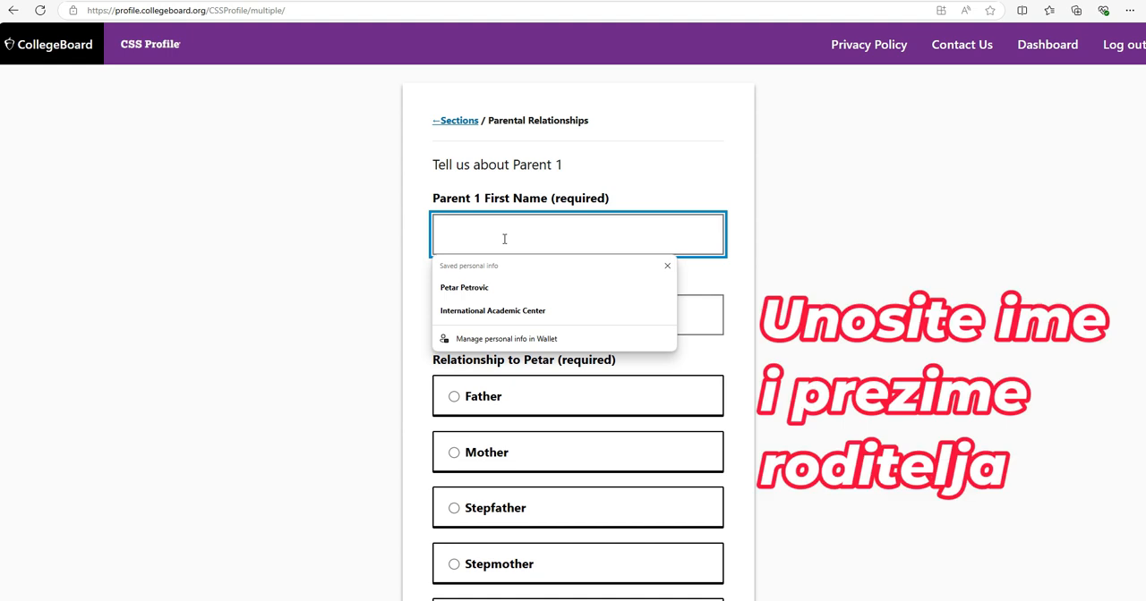
type("Suza")
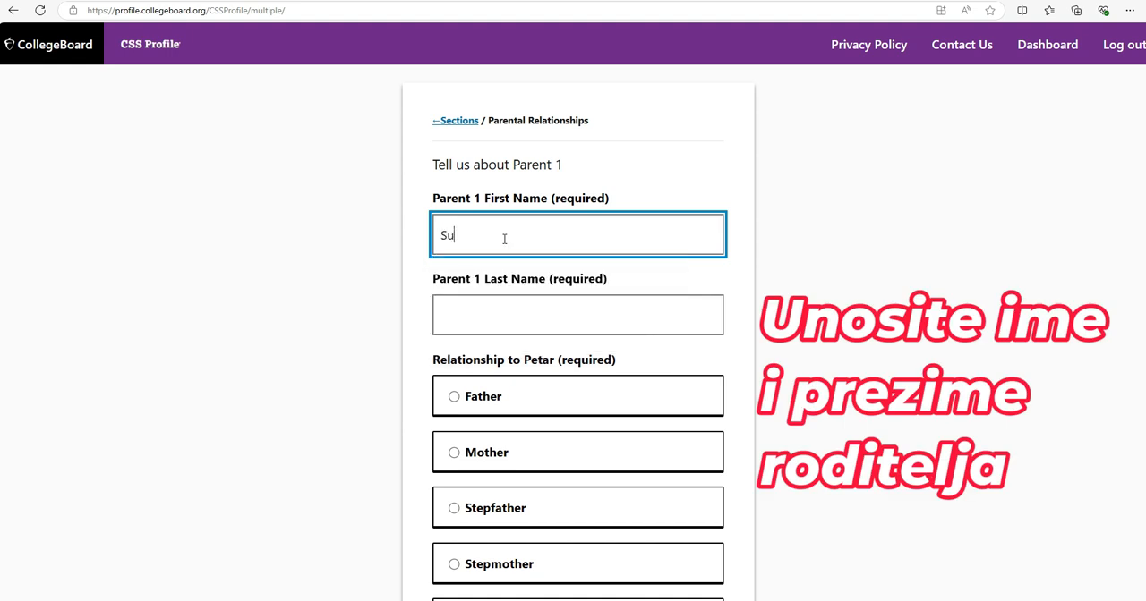
type("na")
key("Tab")
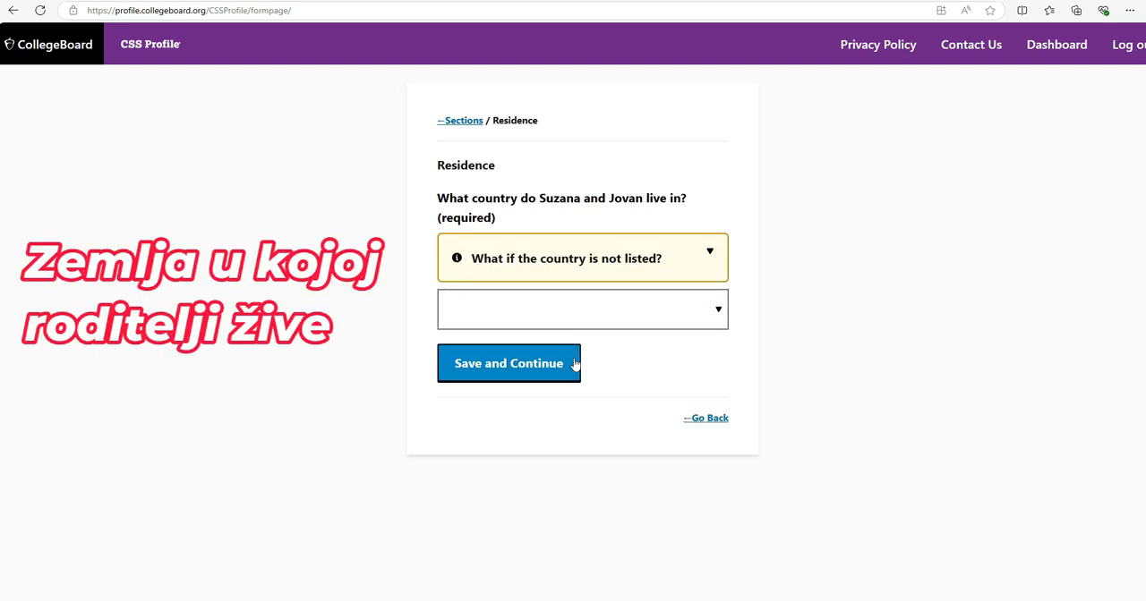
Set the parents' country of residence to Serbia and choose the student's grade level for the 2024-25 academic year
left_click(617, 315)
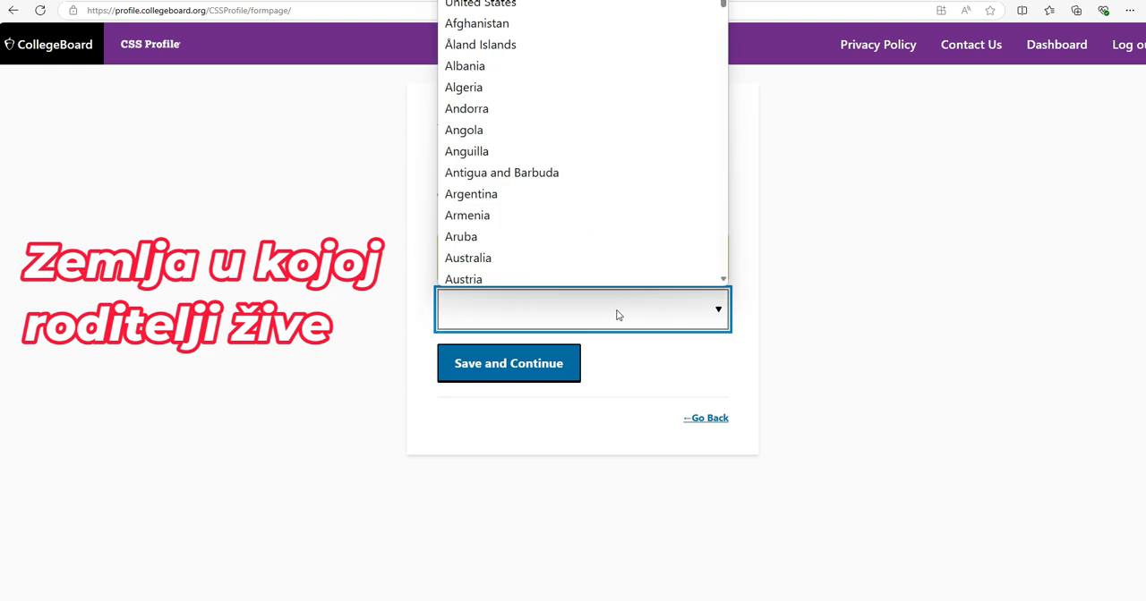
type("Serbia")
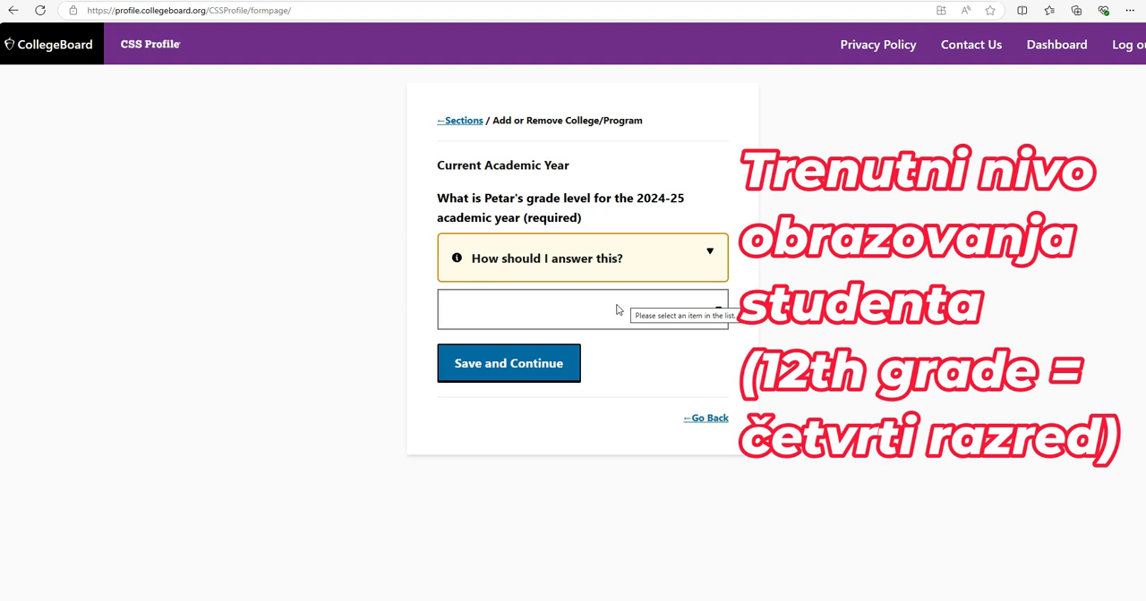
left_click(616, 315)
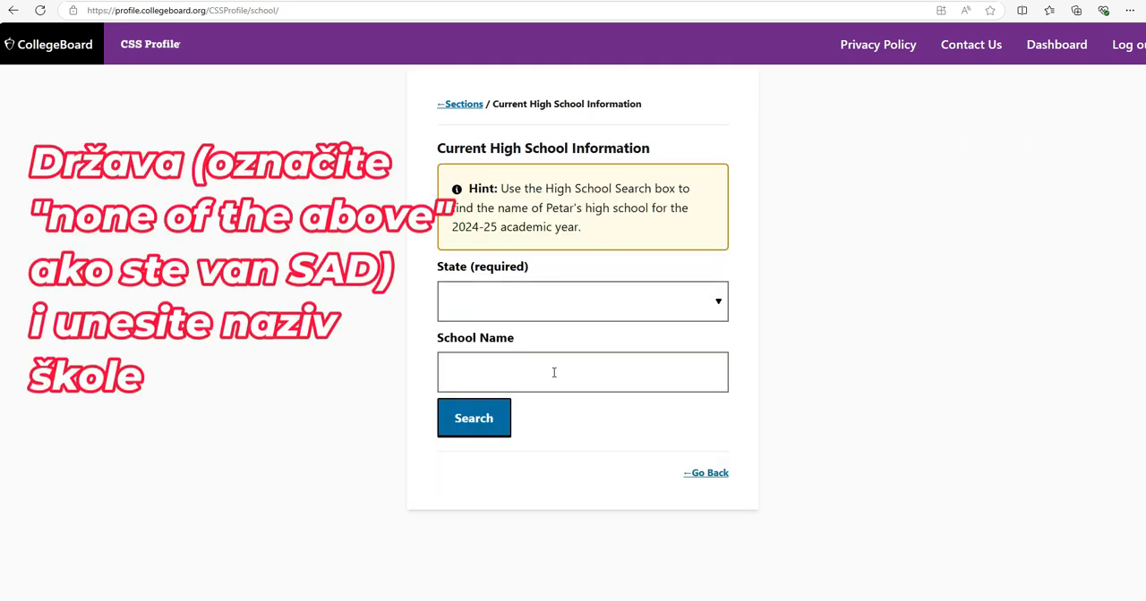
Set the high school's state to None of the above and search for the student's school
left_click(568, 311)
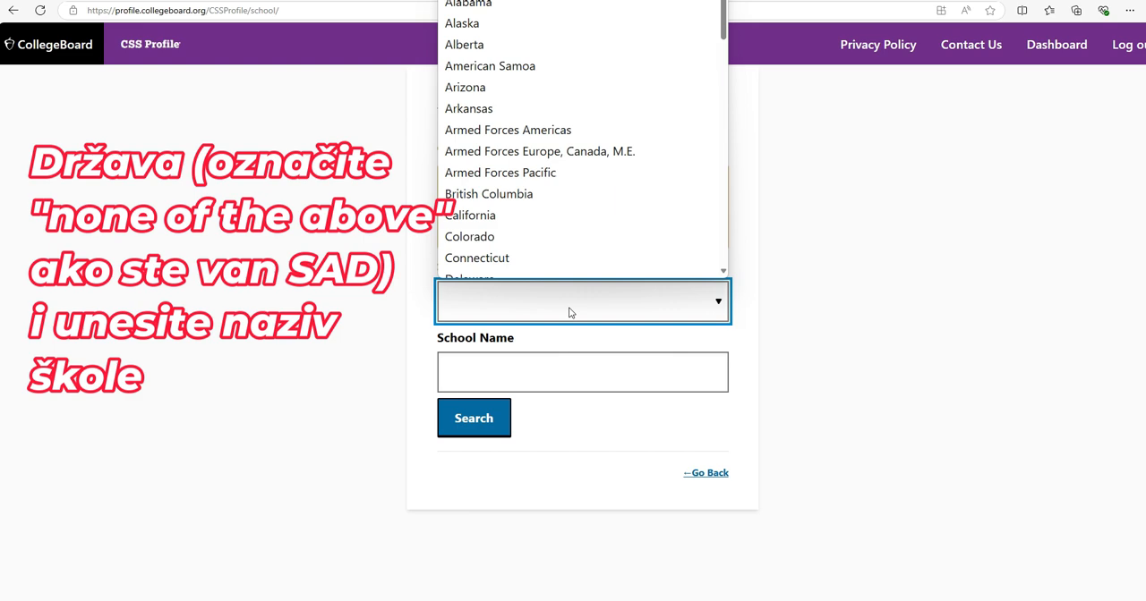
scroll(596, 249, "down", 15)
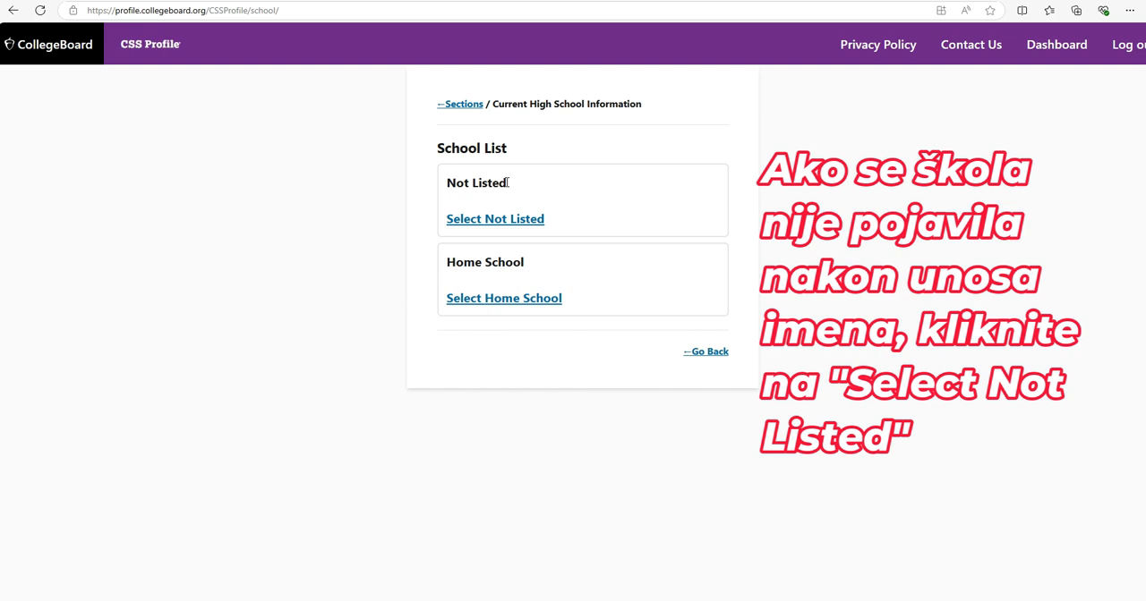
Choose Not Listed for the high school, and search the colleges and programs by the name grinnell
left_click(502, 219)
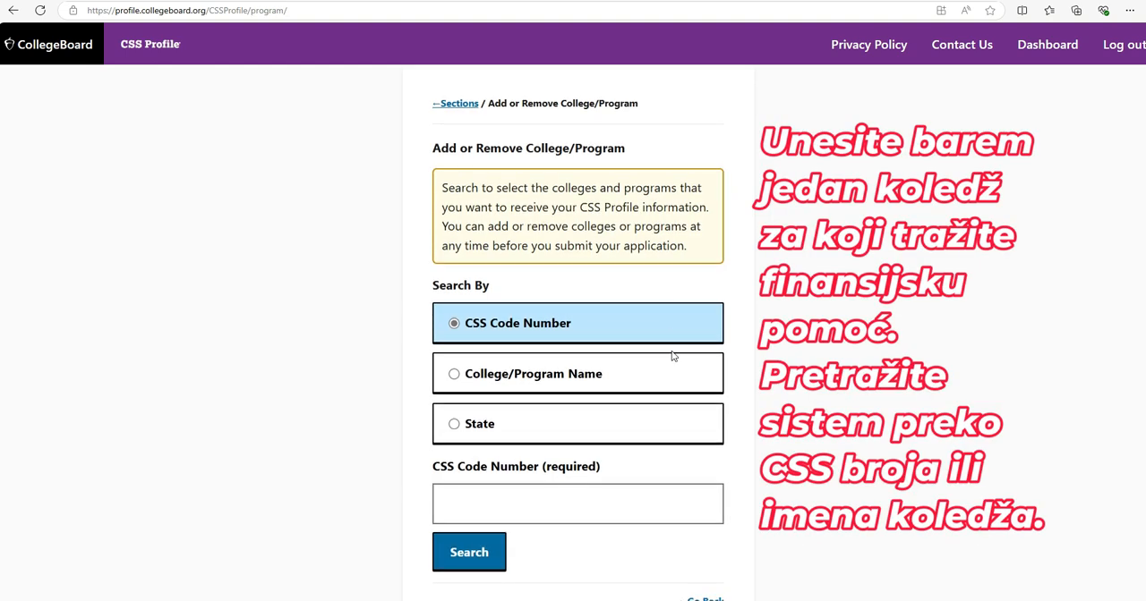
scroll(672, 351, "down", 1)
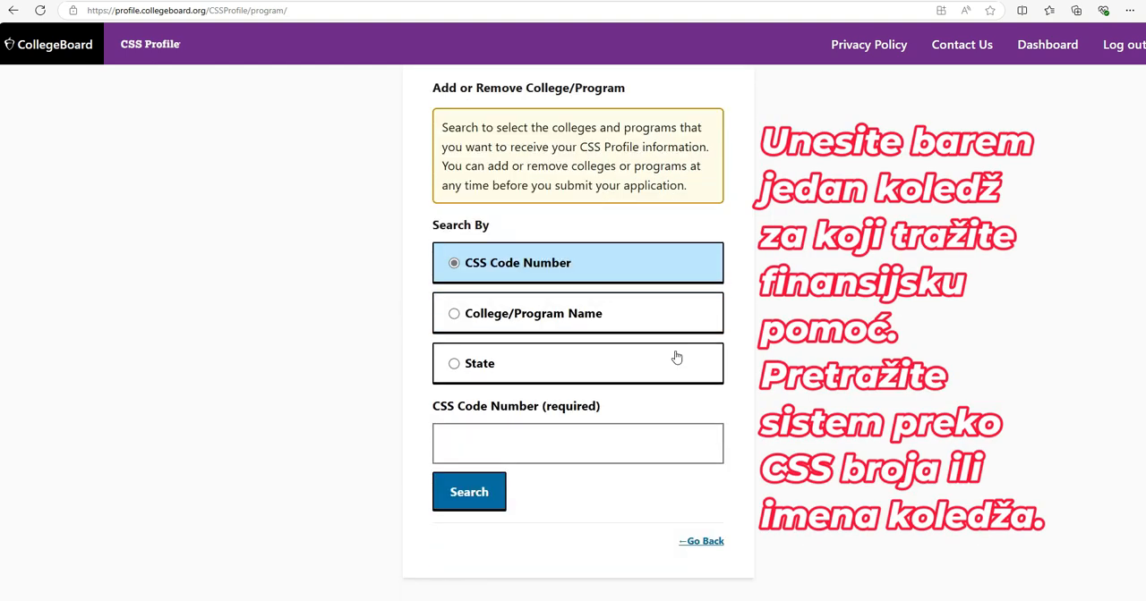
left_click(573, 319)
left_click(596, 438)
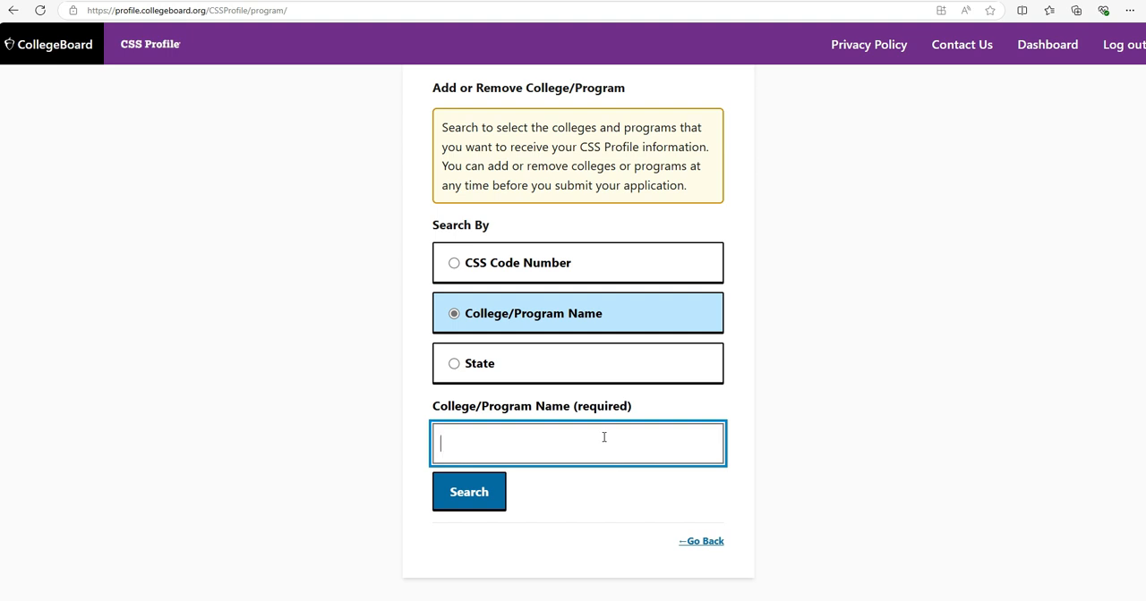
type("grinnell")
left_click(451, 507)
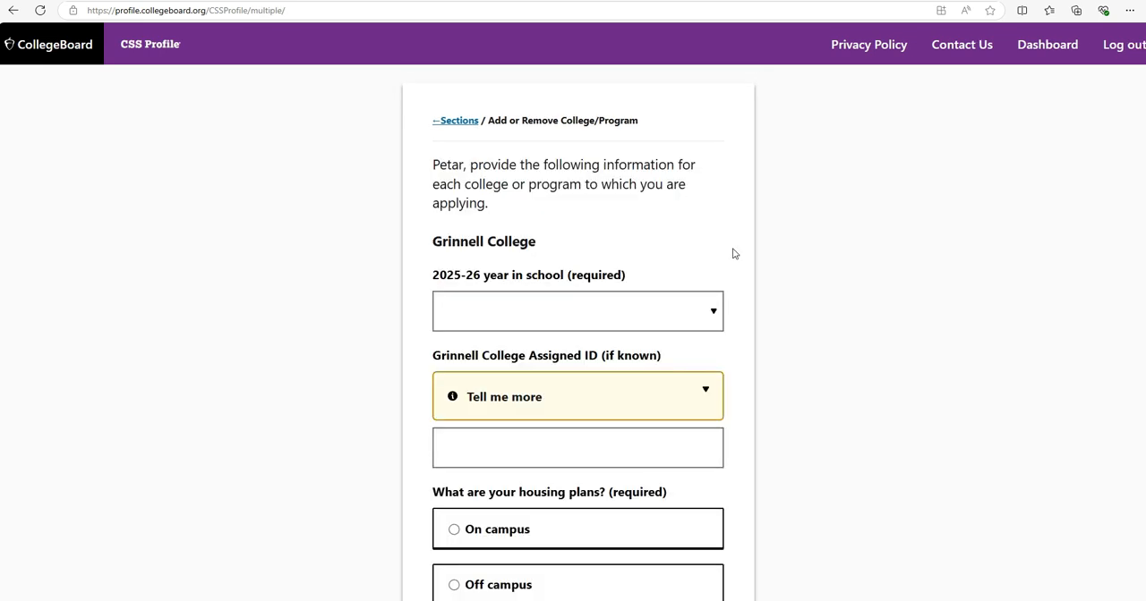
Set the 2025-26 year at Grinnell College to First year undergraduate, never previously attended, and expand the explanation of the assigned ID
scroll(725, 251, "down", 1)
left_click(714, 256)
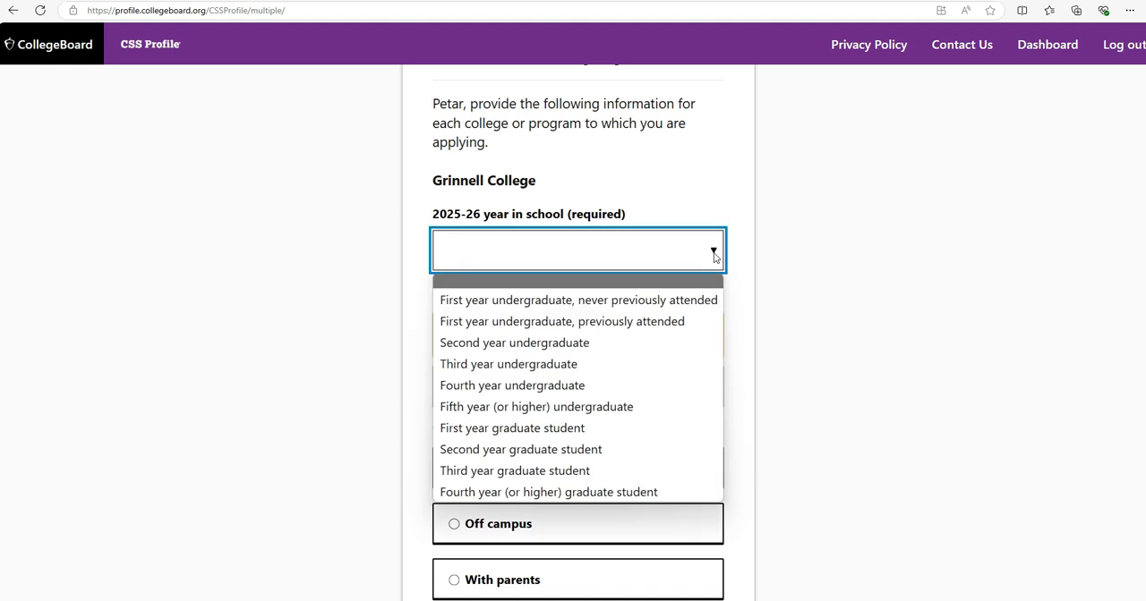
left_click(705, 312)
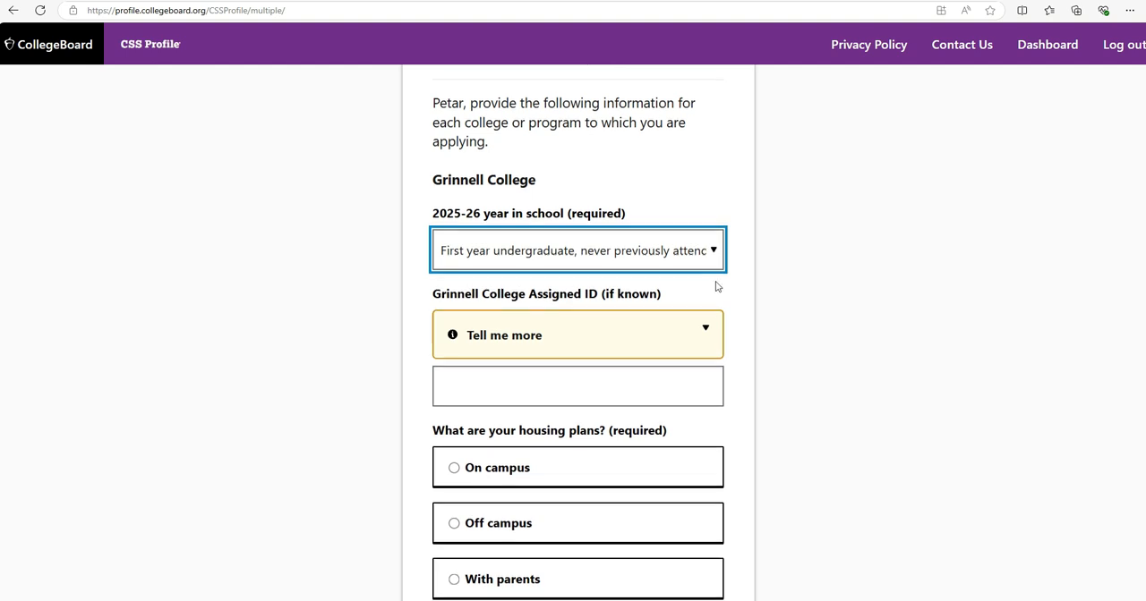
scroll(716, 286, "down", 2)
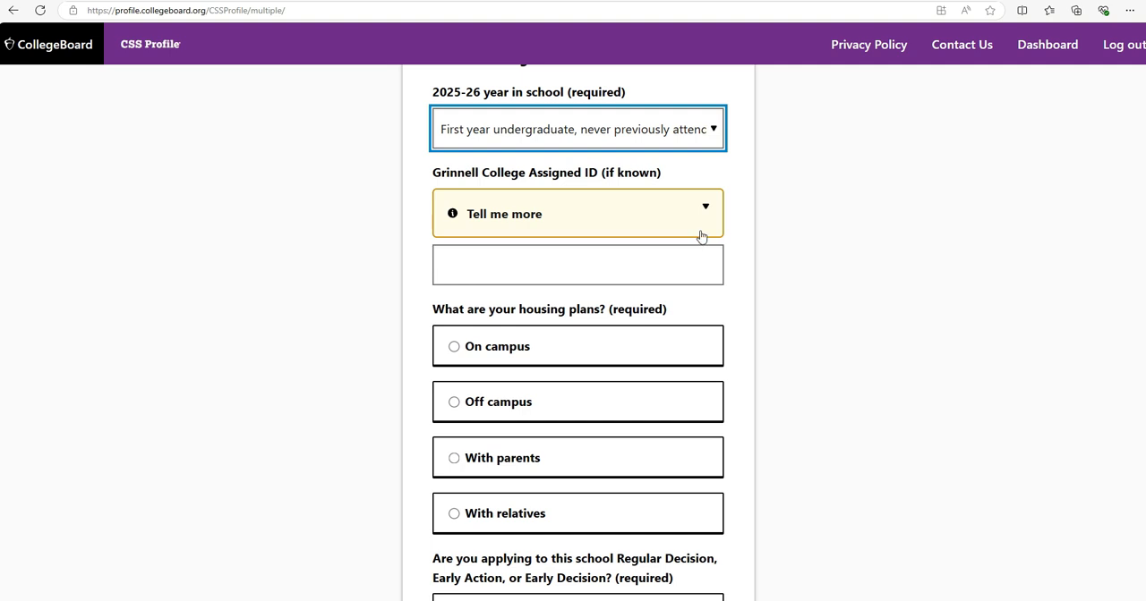
scroll(701, 235, "down", 1)
left_click(704, 153)
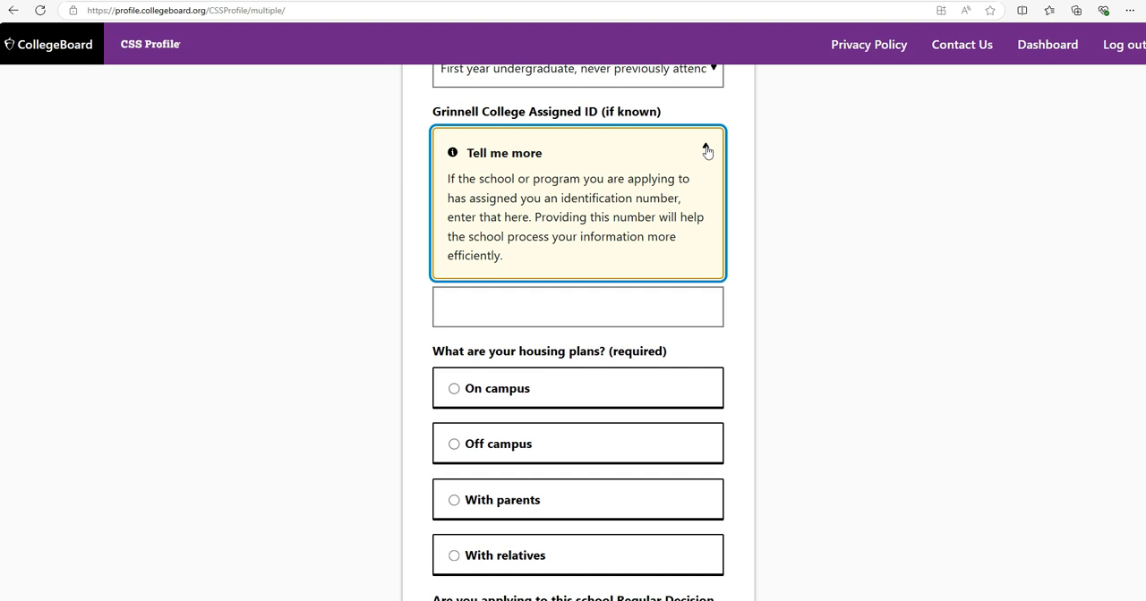
Set the Grinnell College housing plans to On campus and the application type to Regular Decision, and save the answers
scroll(707, 172, "down", 1)
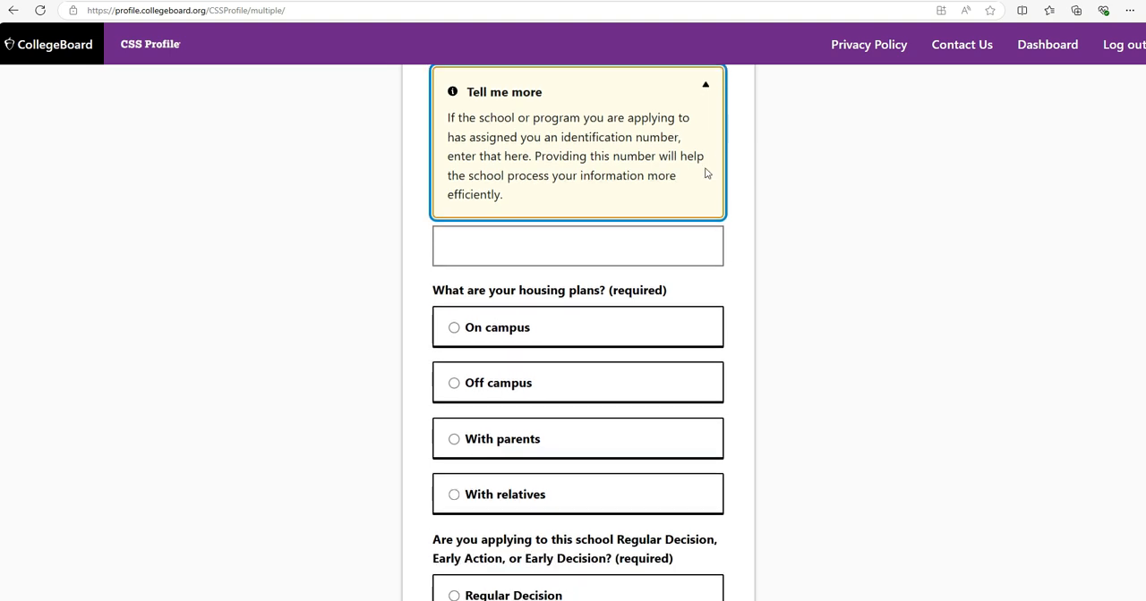
left_click(453, 329)
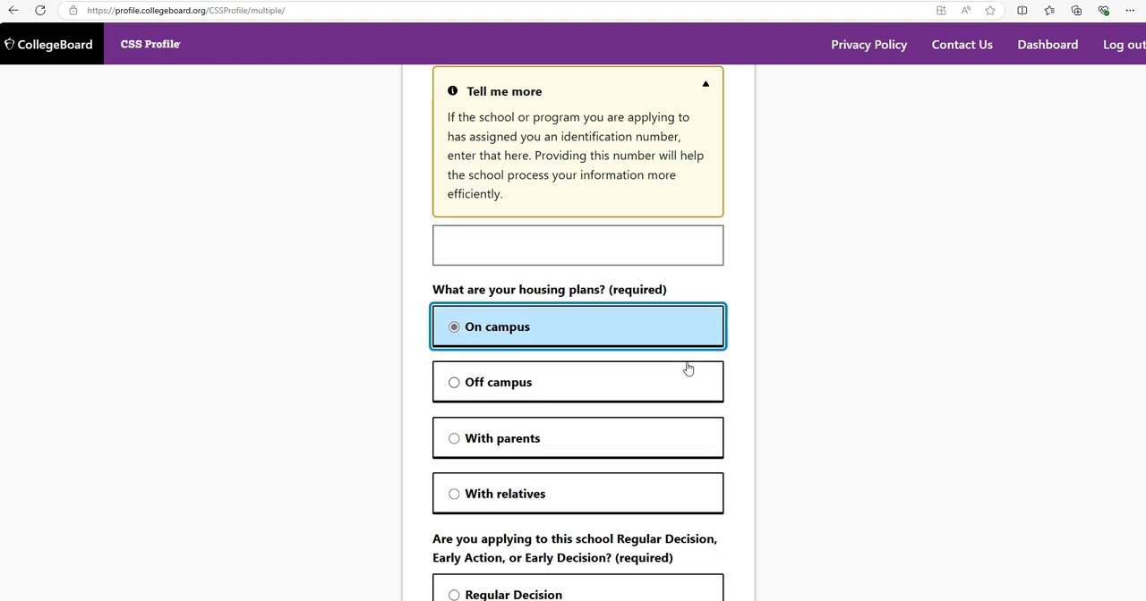
scroll(687, 368, "down", 3)
scroll(687, 369, "down", 1)
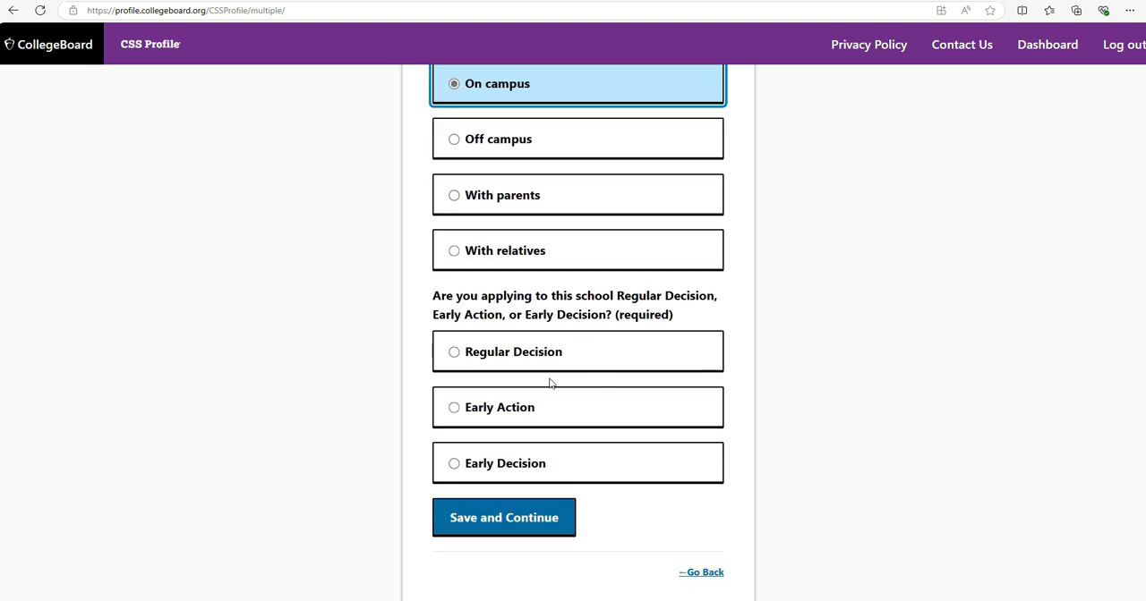
left_click(455, 353)
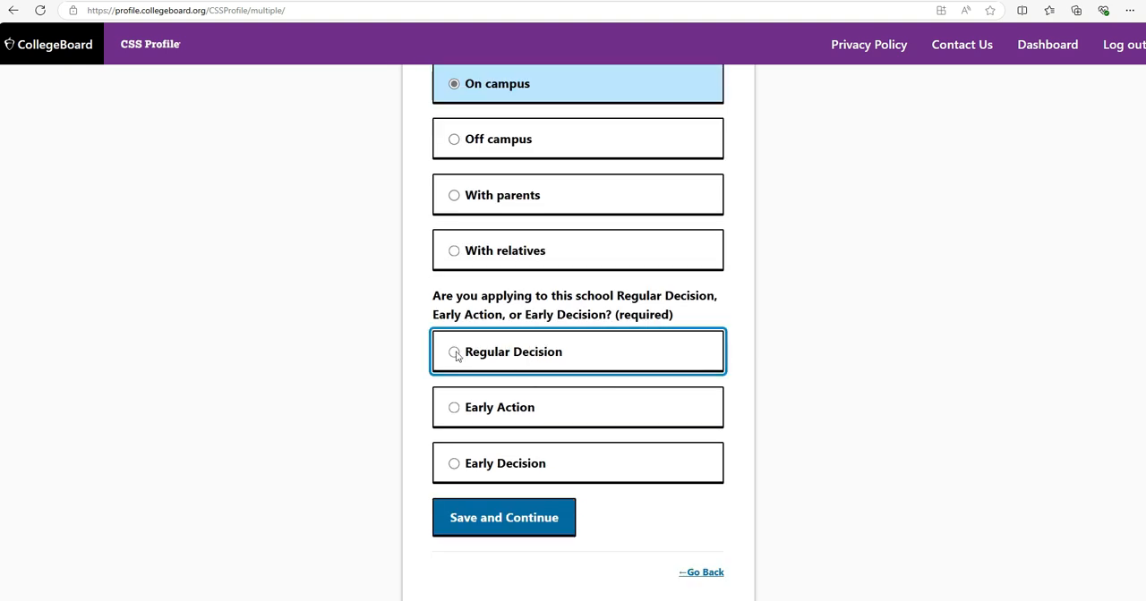
left_click(543, 530)
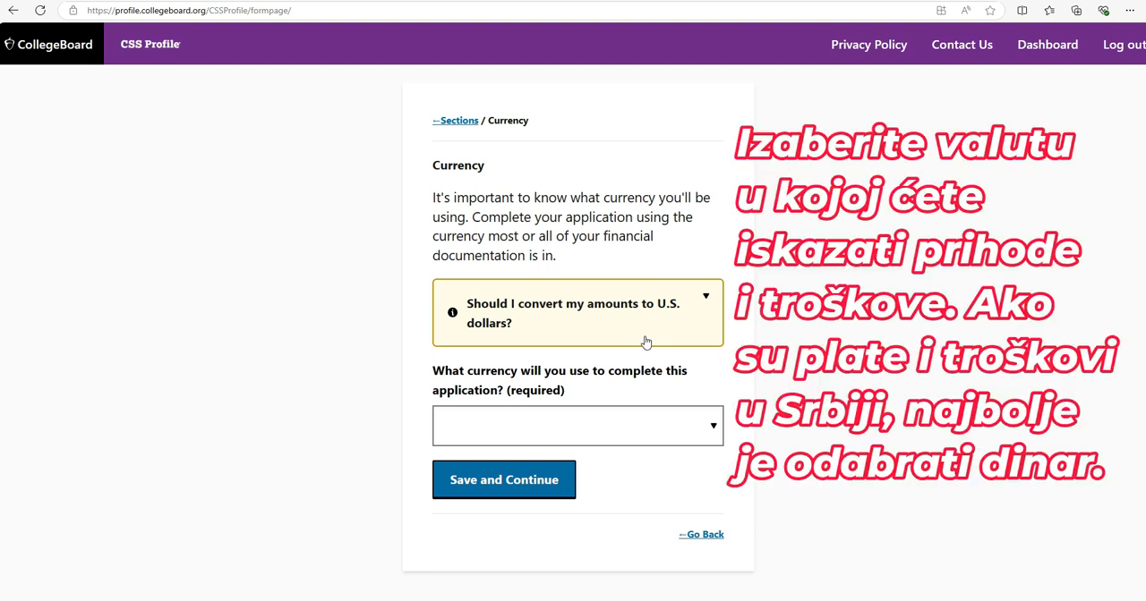
Open the choice of application currency, and enter the month and day of Parent 1's date of birth
left_click(683, 434)
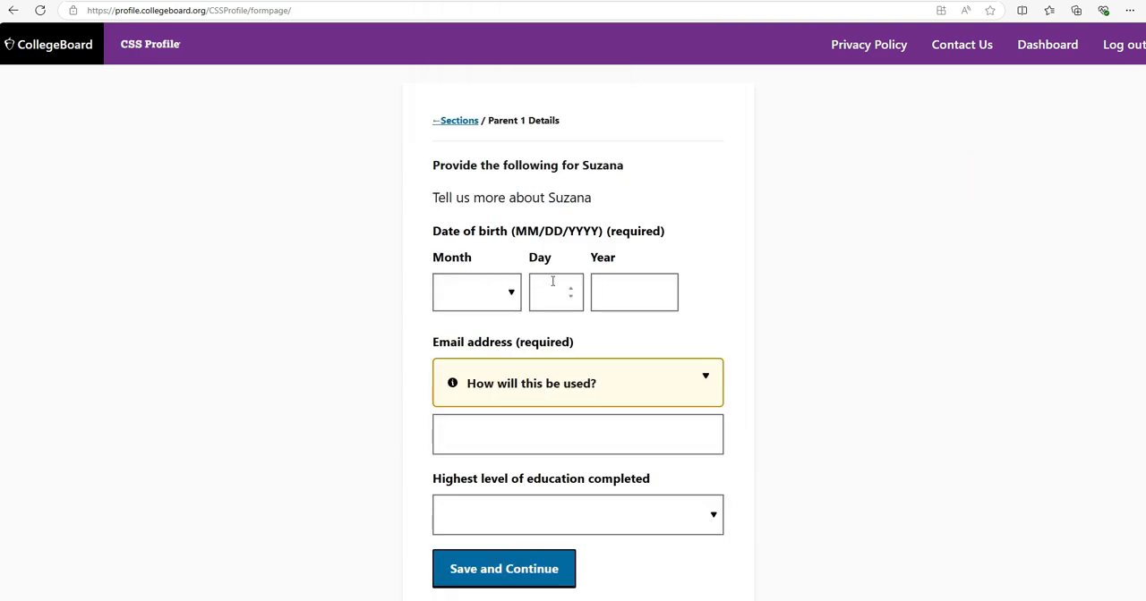
left_click(513, 295)
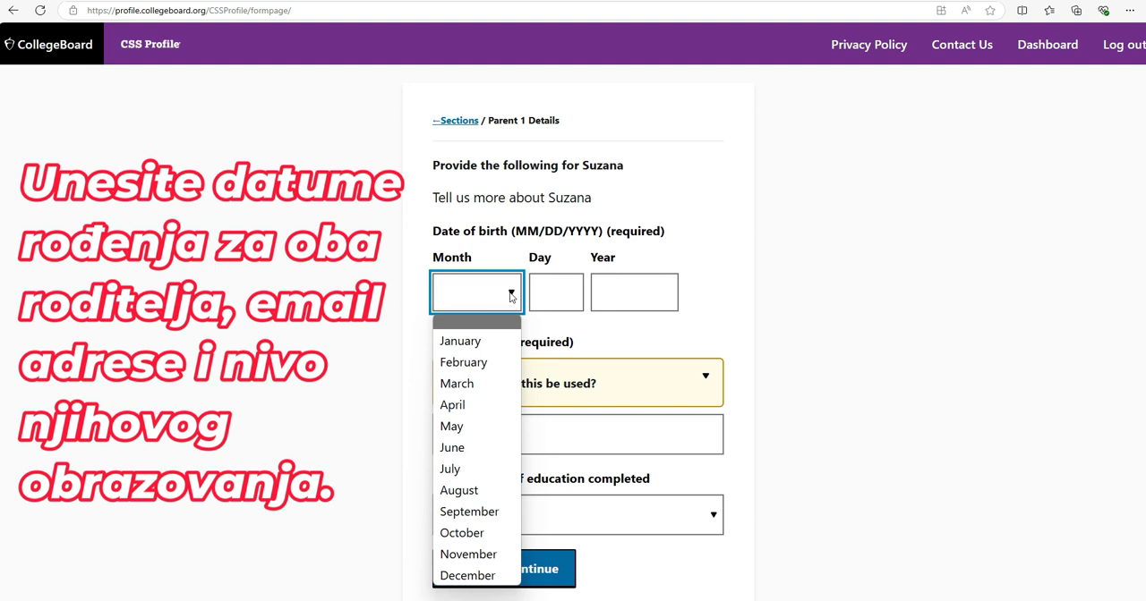
left_click(483, 402)
left_click(571, 290)
left_click(571, 291)
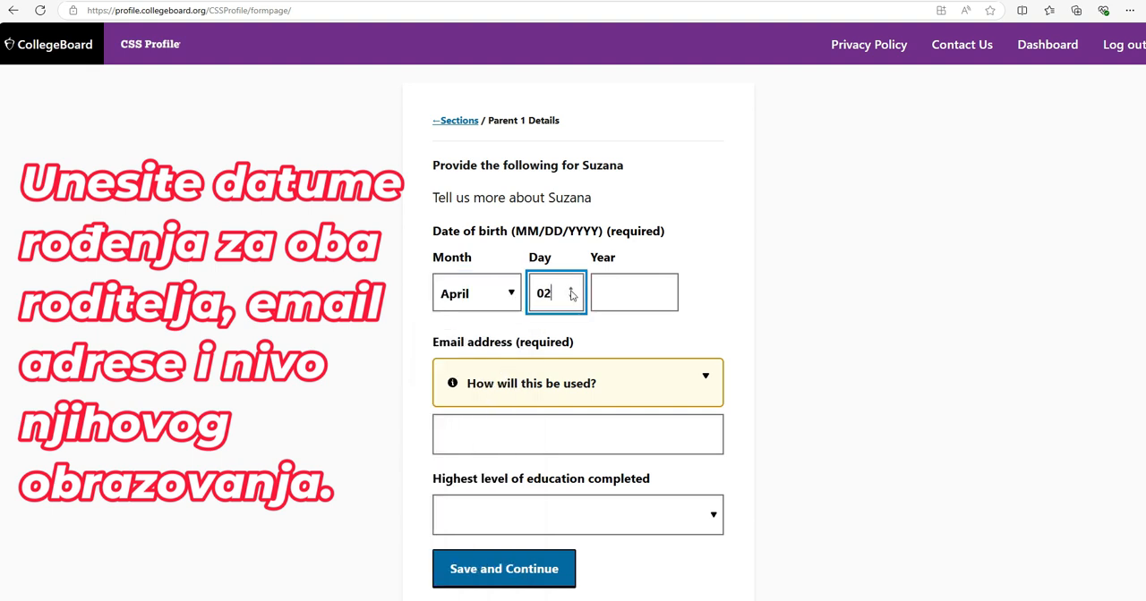
left_click(571, 291)
left_click(571, 290)
left_click(571, 291)
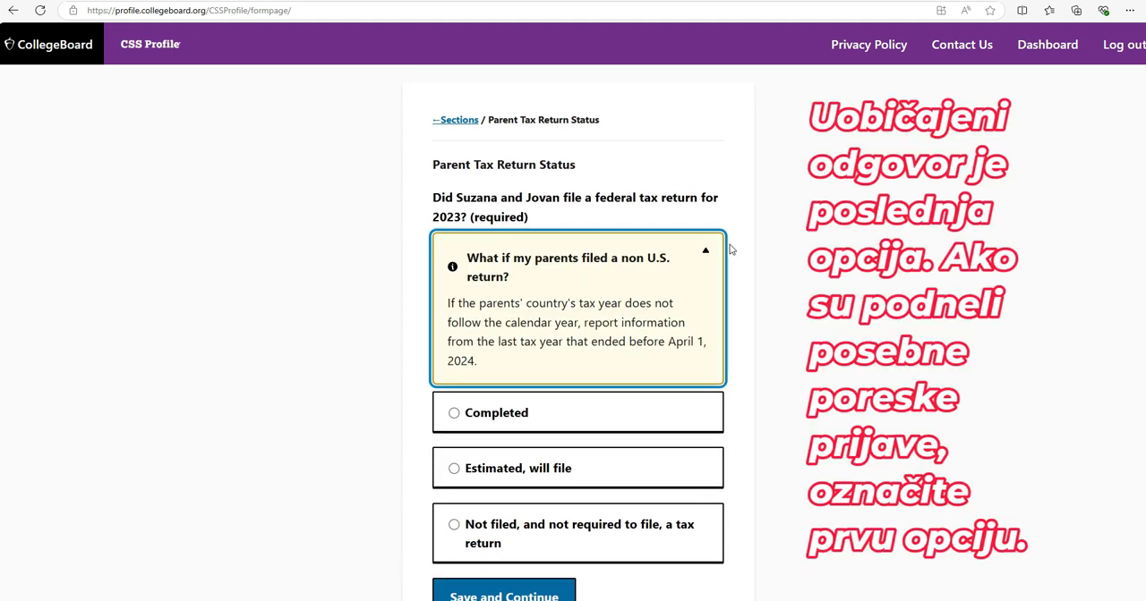
Go through the parents' tax return status and earned income questions, and enter their total compensation from employers
scroll(729, 249, "down", 1)
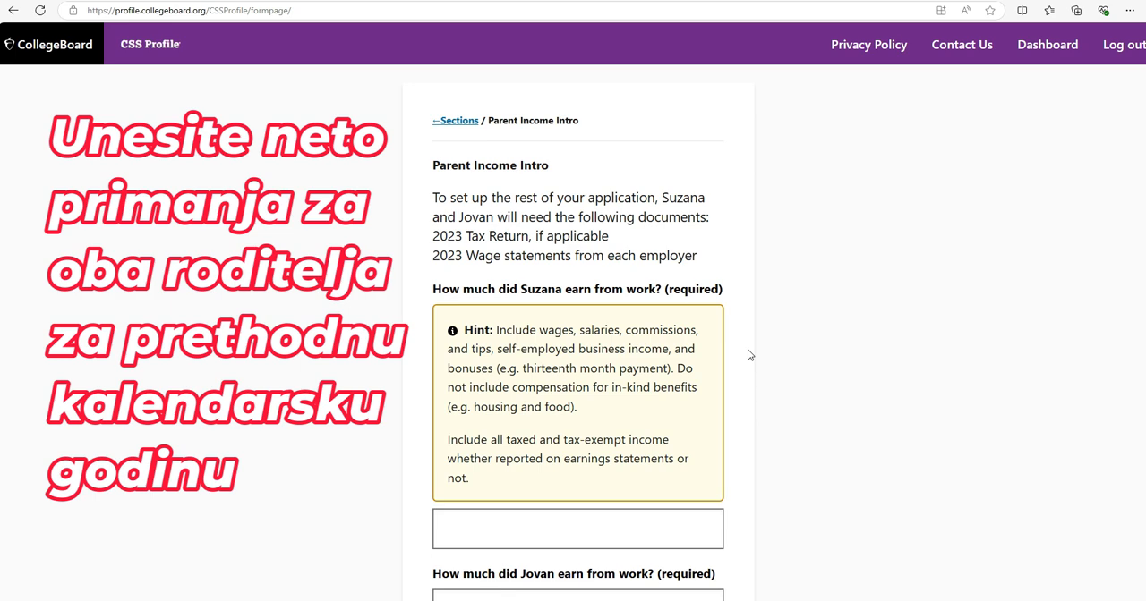
scroll(750, 355, "down", 2)
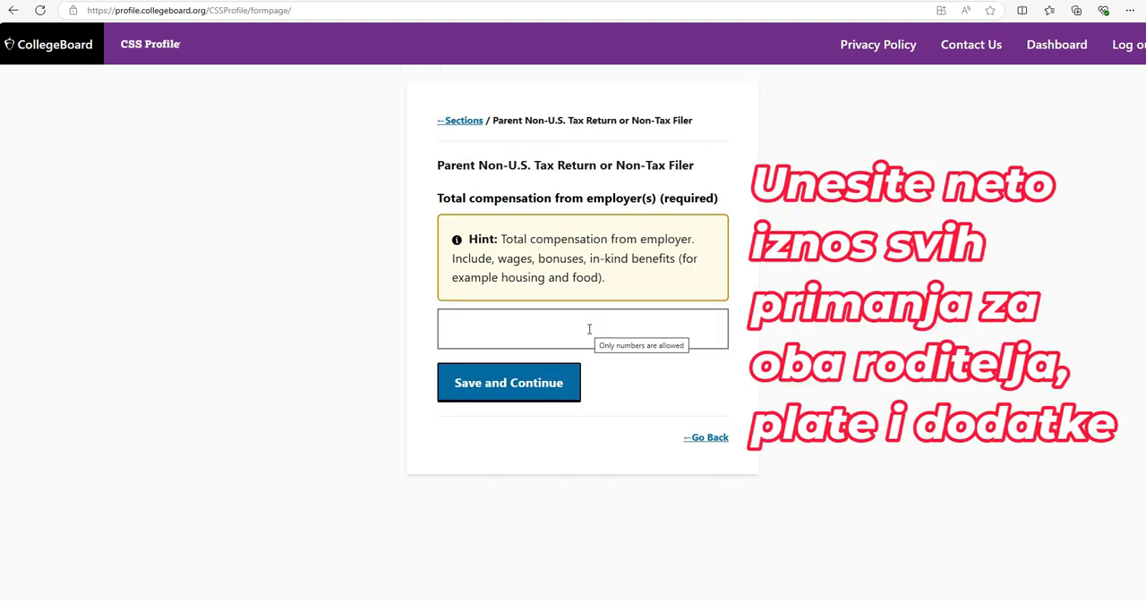
left_click(589, 329)
type("3")
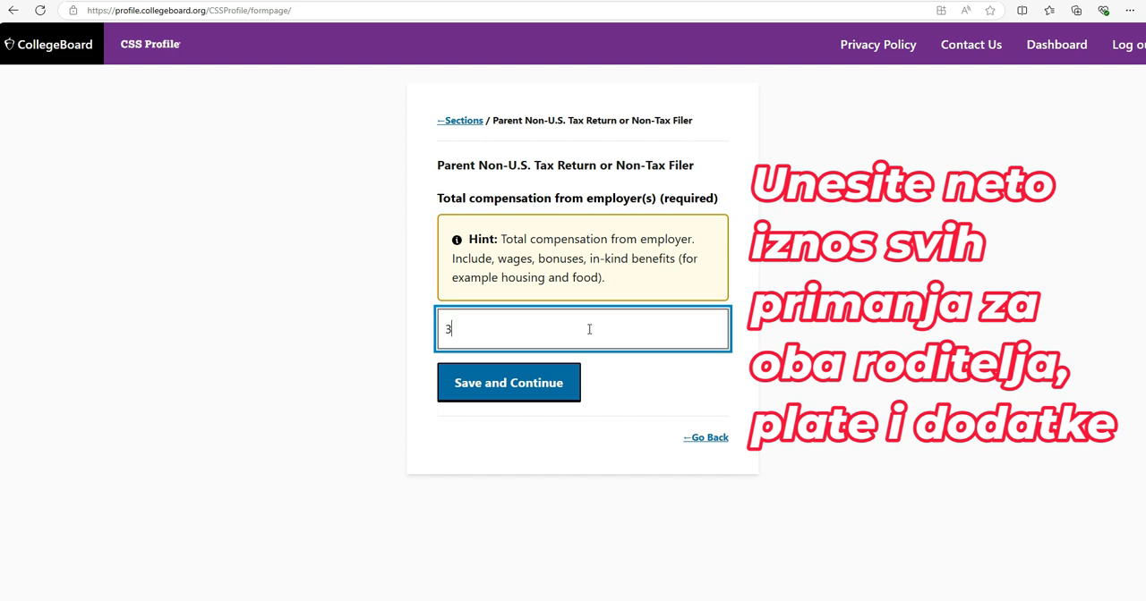
type("3")
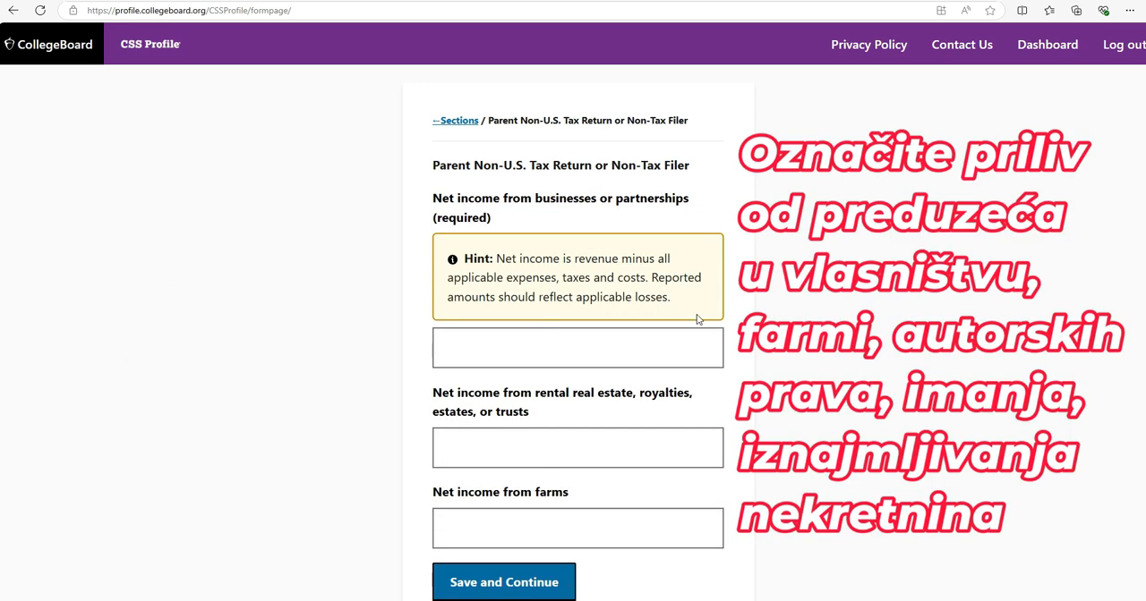
Fill in the parents' net income from businesses or partnerships, and set their other taxable income to 0
left_click(680, 349)
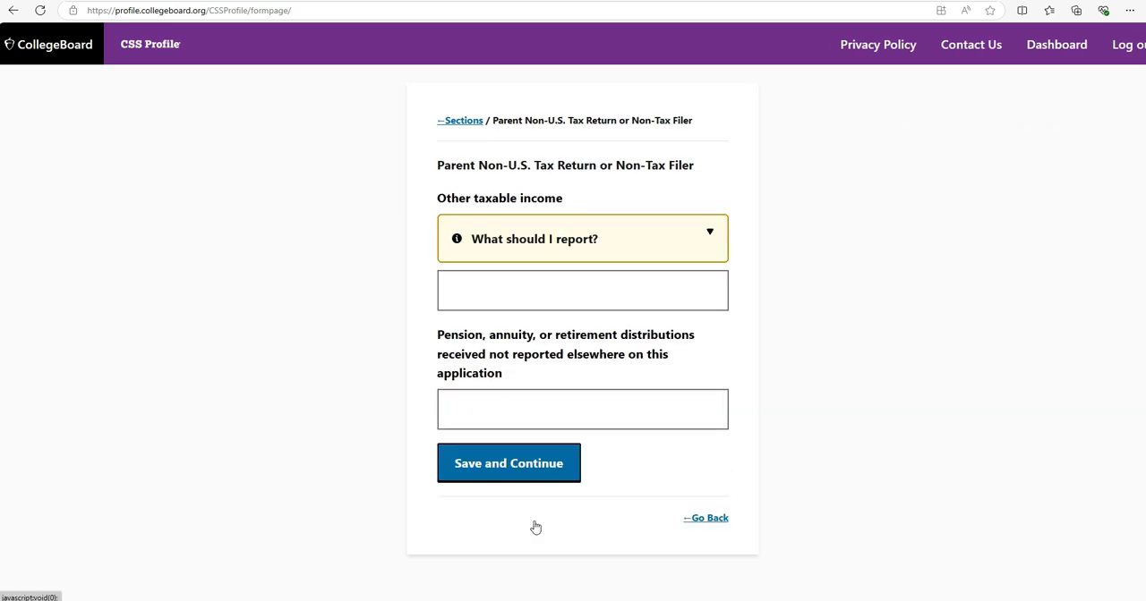
left_click(582, 285)
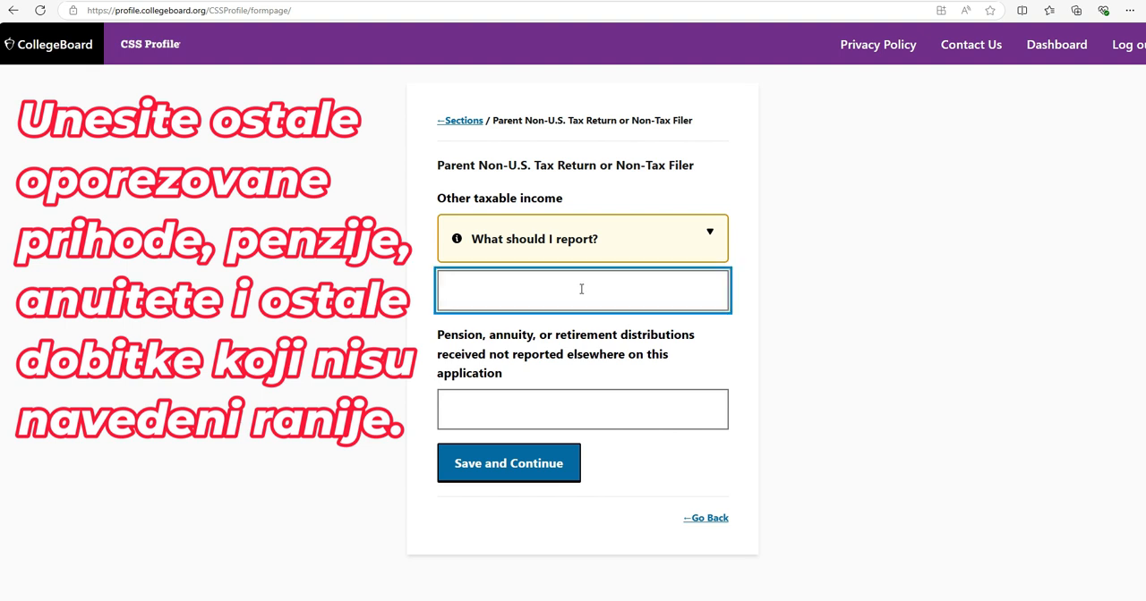
type("0")
key("Return")
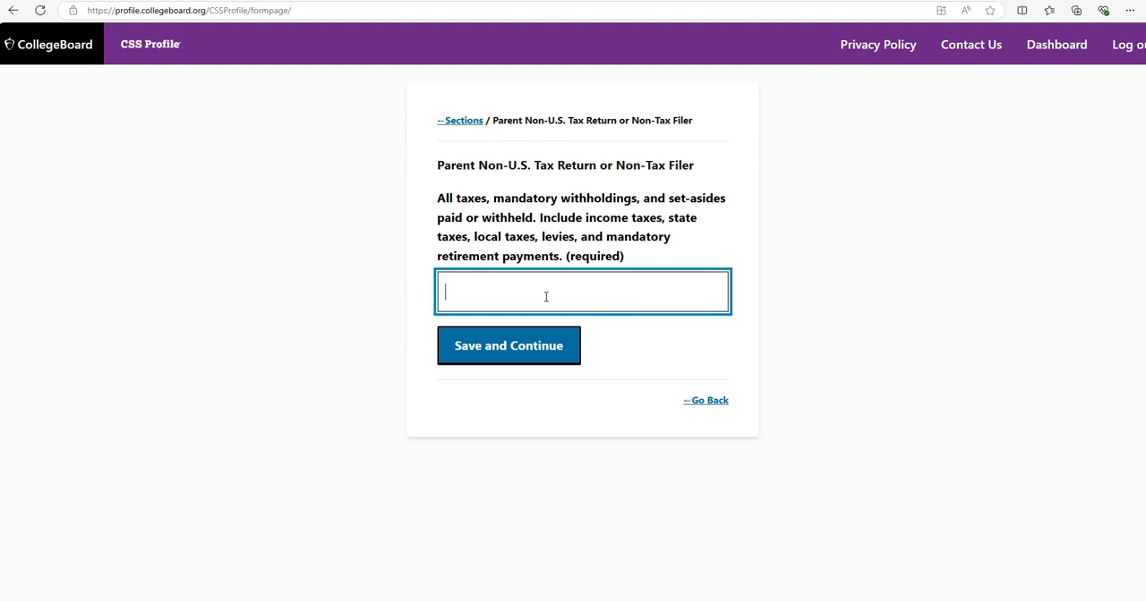
Enter 900000 for the parents' taxes and mandatory withholdings, and describe the source starting with "mandatory"
type("900000")
left_click(595, 398)
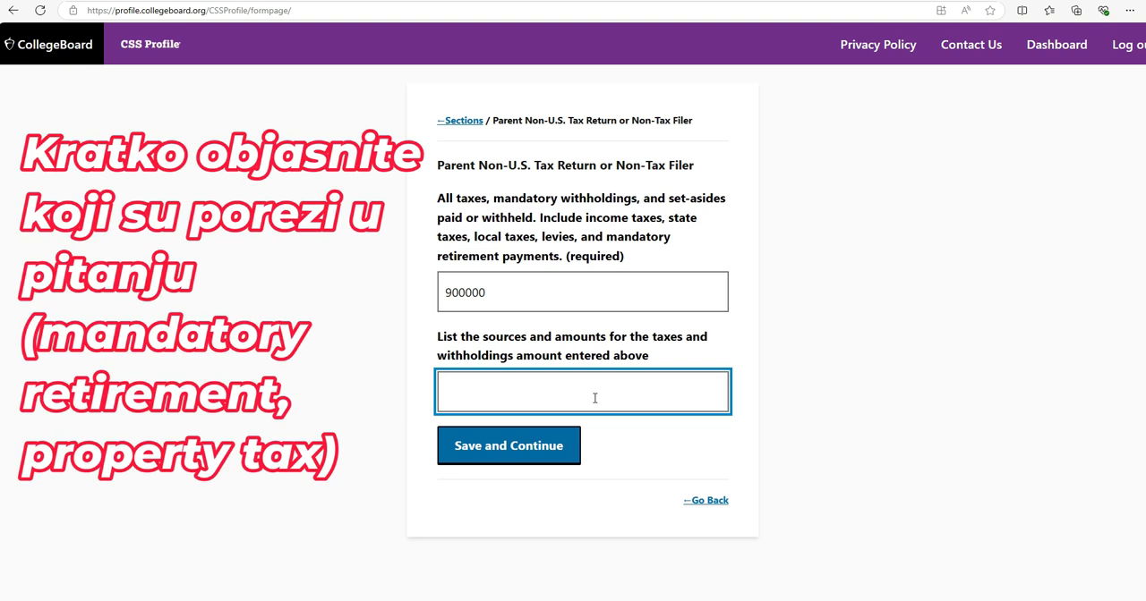
type("mandatorz")
key("BackSpace")
type("y")
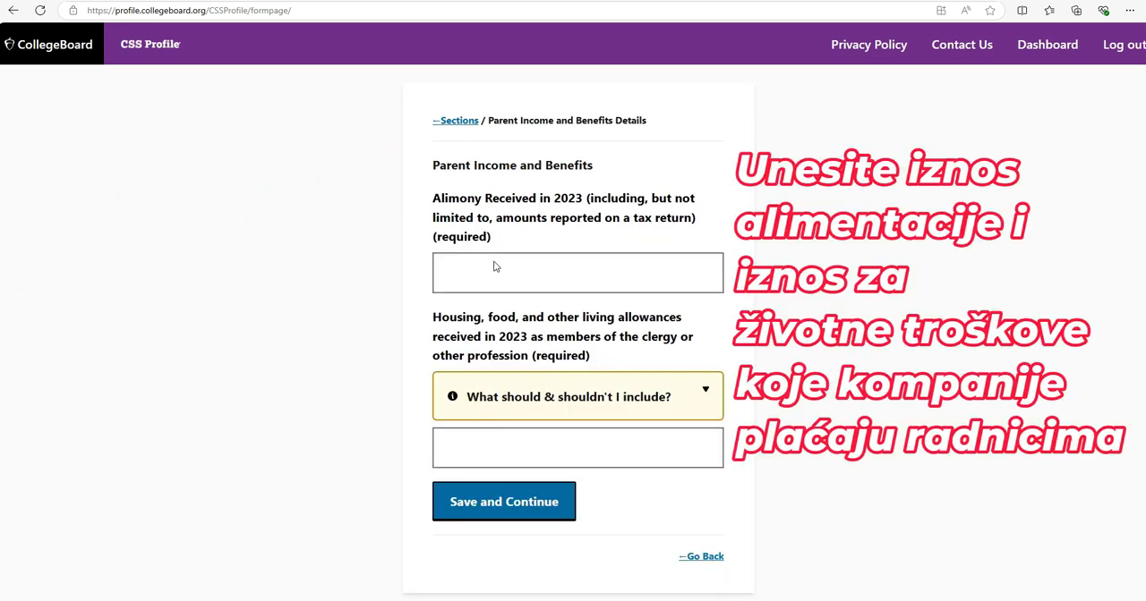
Set both the parents' alimony received and their other untaxed income in 2023 to 0
left_click(499, 279)
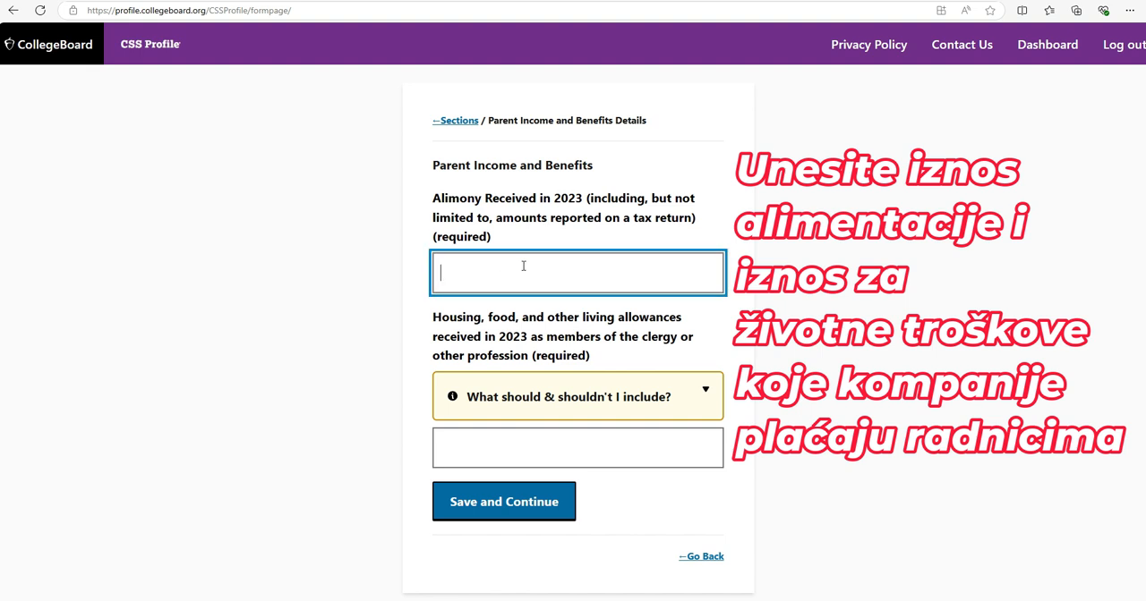
type("0")
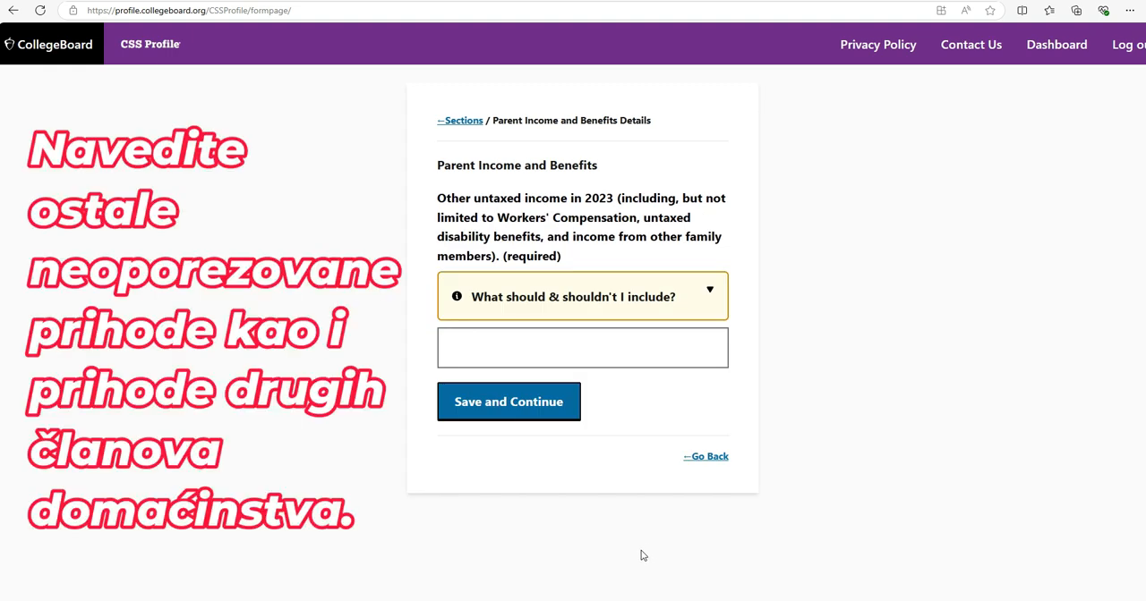
left_click(524, 347)
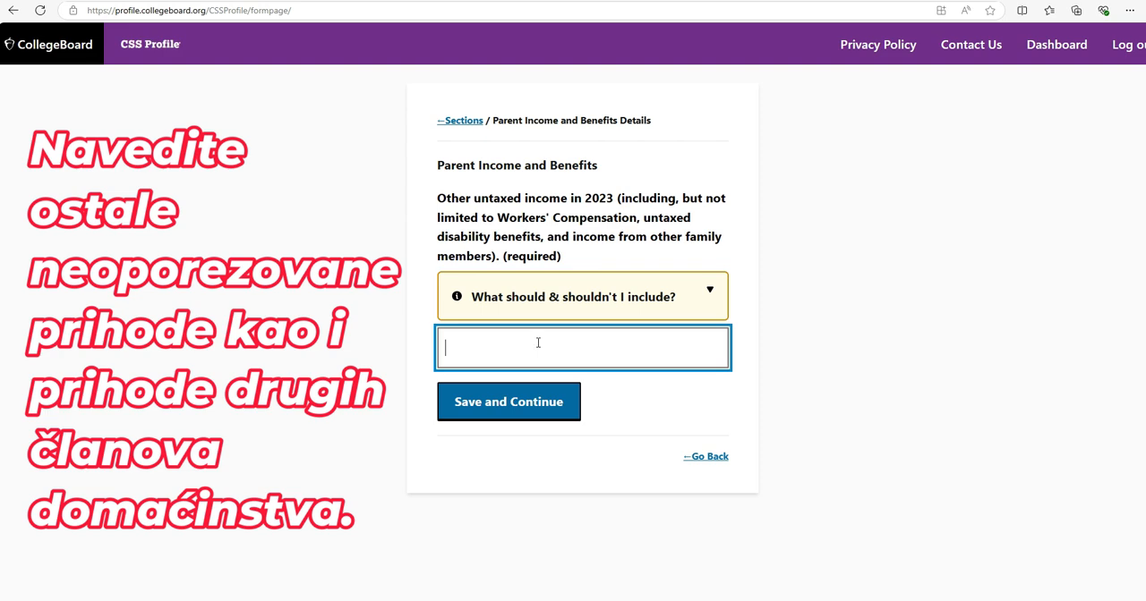
type("0")
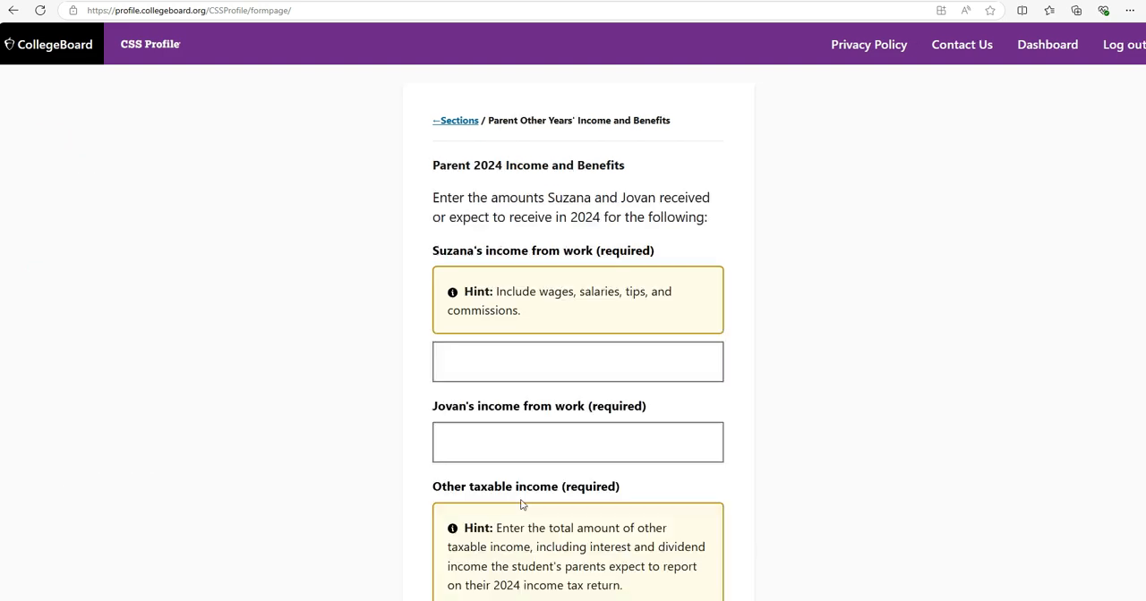
Go through Parent 1's 2024 work income, and record the employment as Employed by others with the occupation engineer
left_click(633, 362)
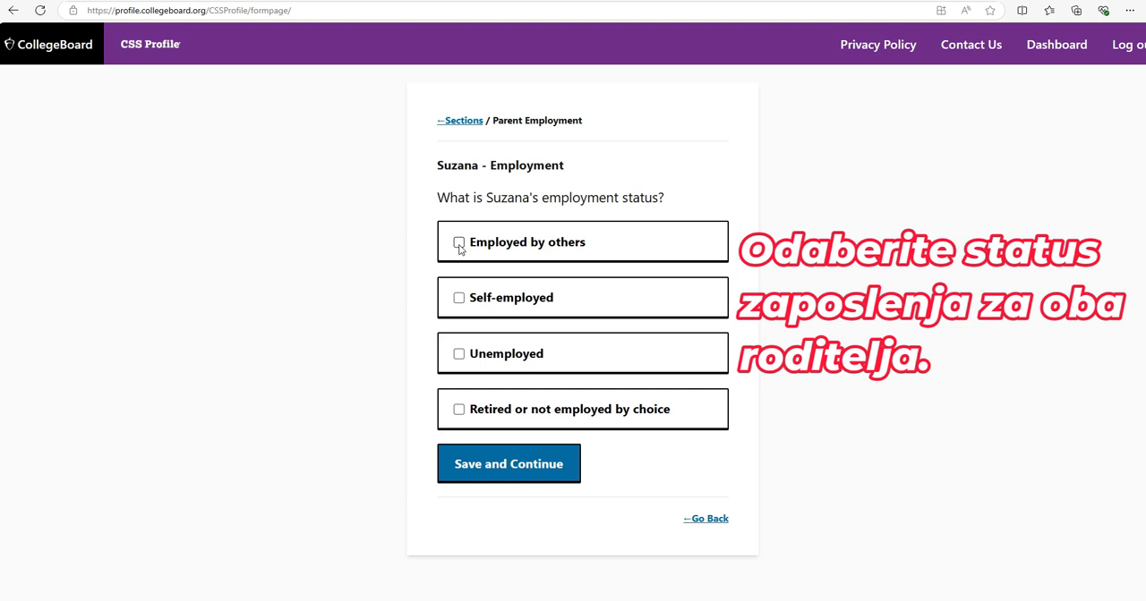
left_click(459, 244)
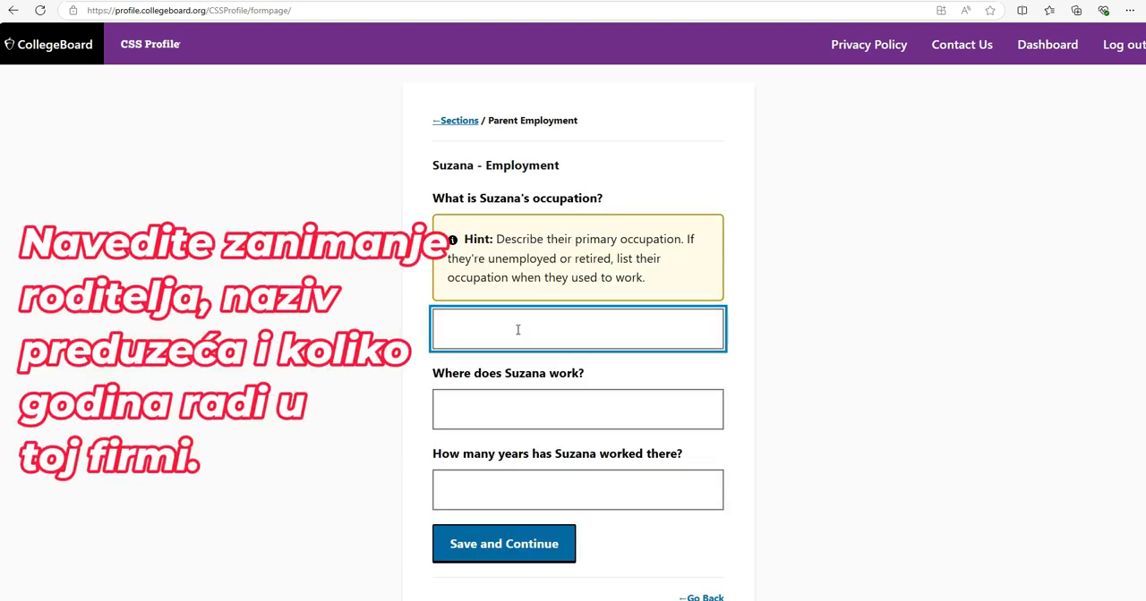
type("engineer")
key("Tab")
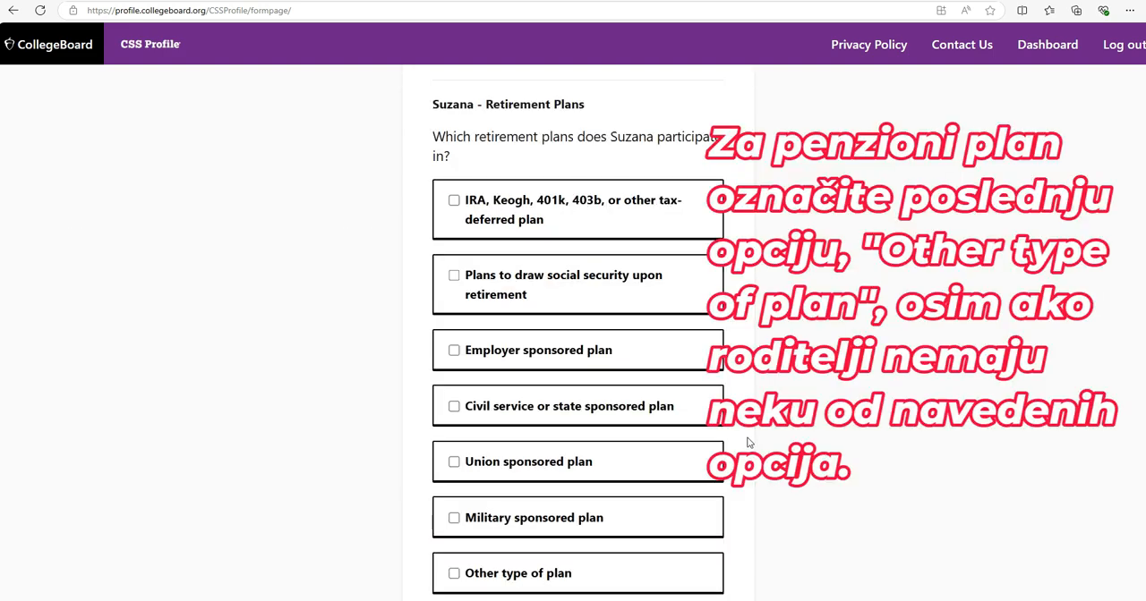
Select Other type of plan as the retirement plan Parent 1 participates in
scroll(747, 439, "down", 1)
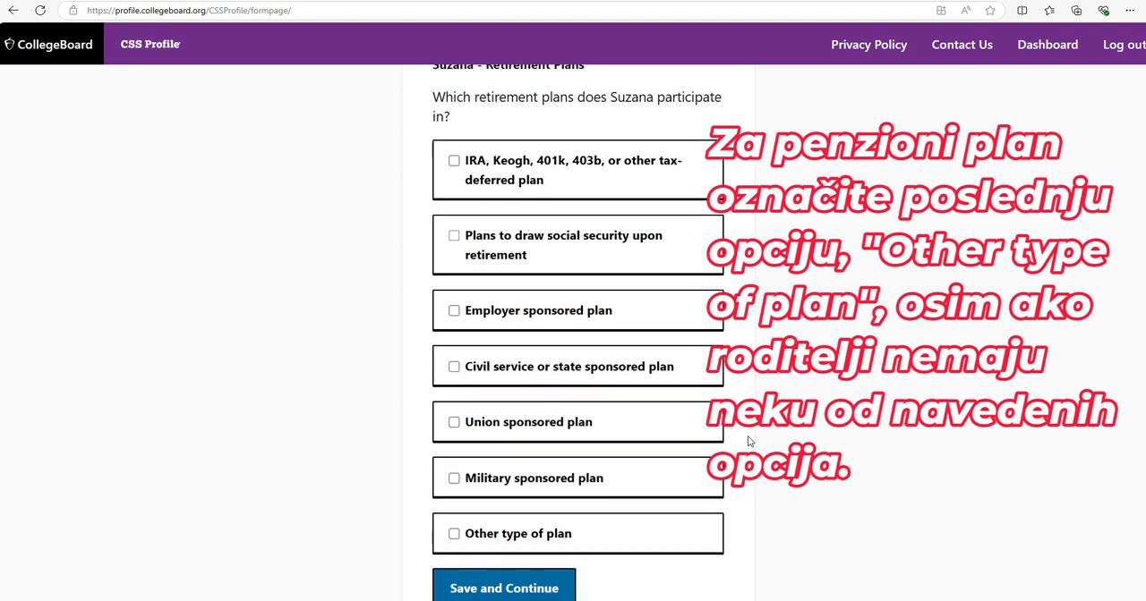
left_click(454, 514)
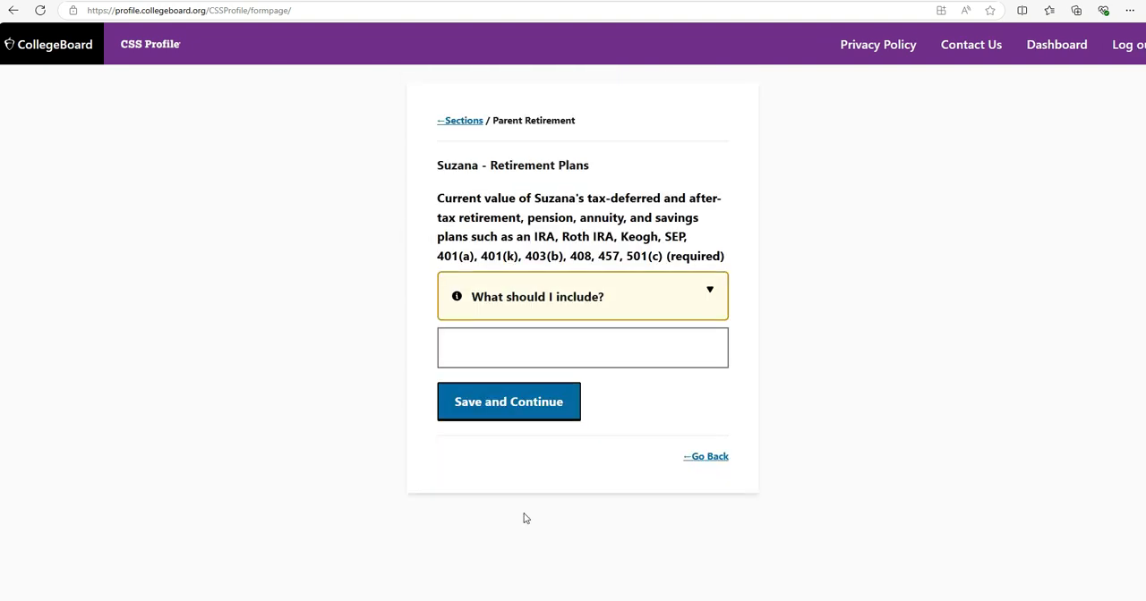
Go through the value of Parent 1's retirement plans, and answer Yes that the student's and parents' permanent address is the same
left_click(522, 364)
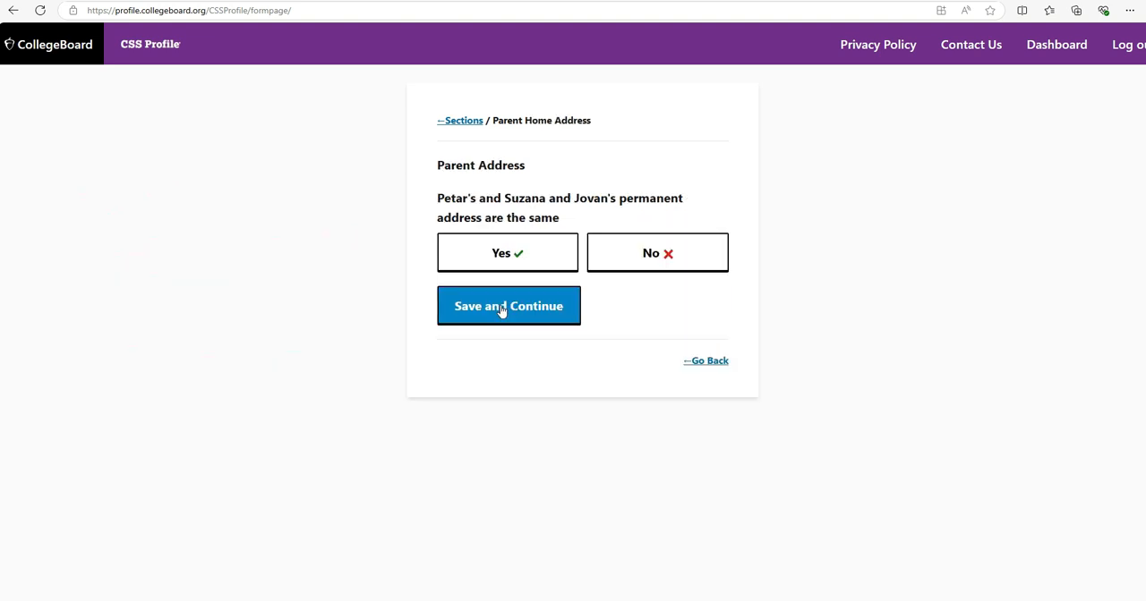
left_click(501, 260)
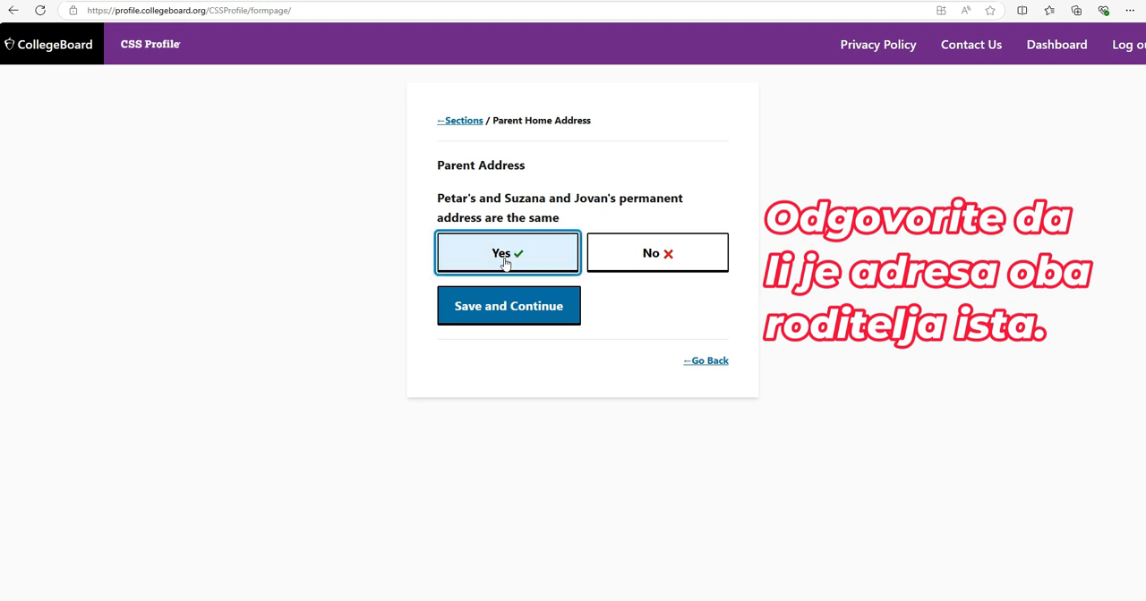
left_click(506, 309)
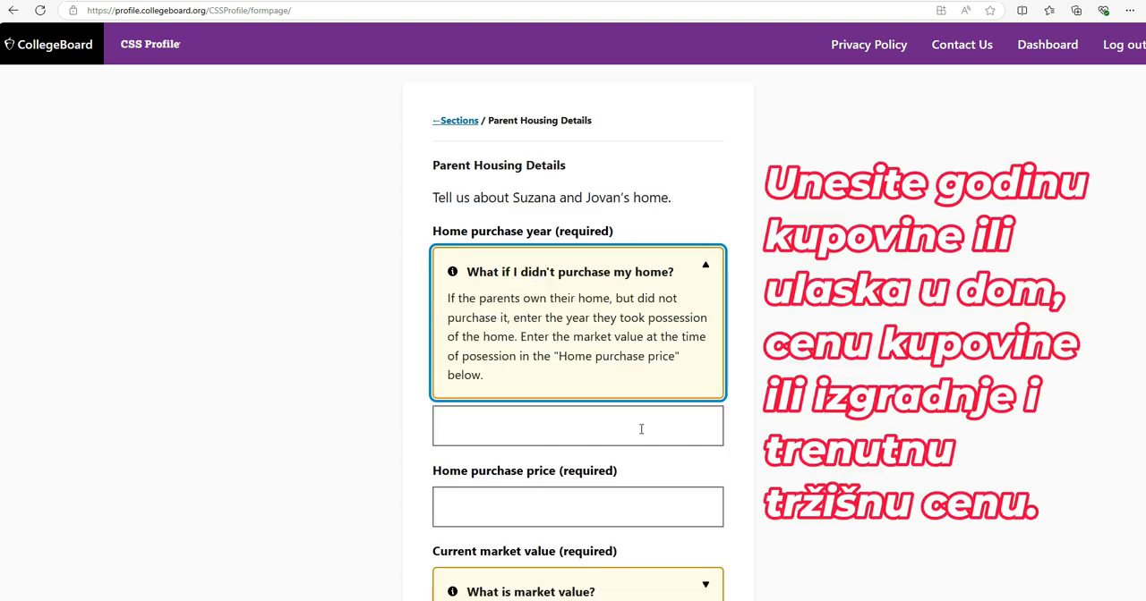
Enter 2005 as the home purchase year, 125000000 as purchase price and 150000000 as current market value, and expand the guidance on the amount owed
left_click(647, 428)
type("2005")
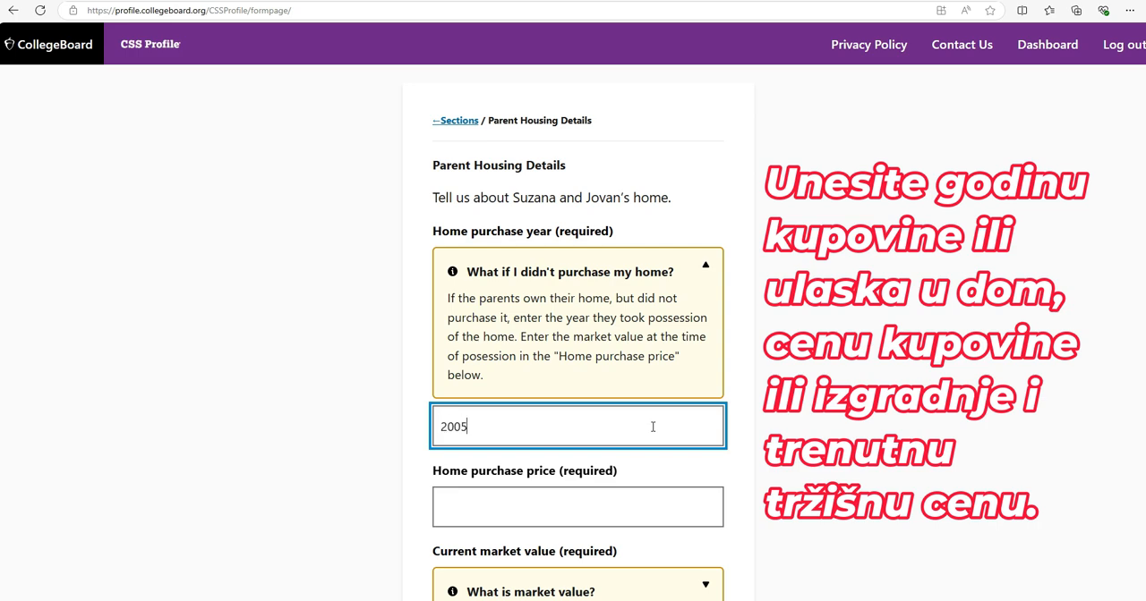
scroll(653, 427, "down", 1)
left_click(647, 447)
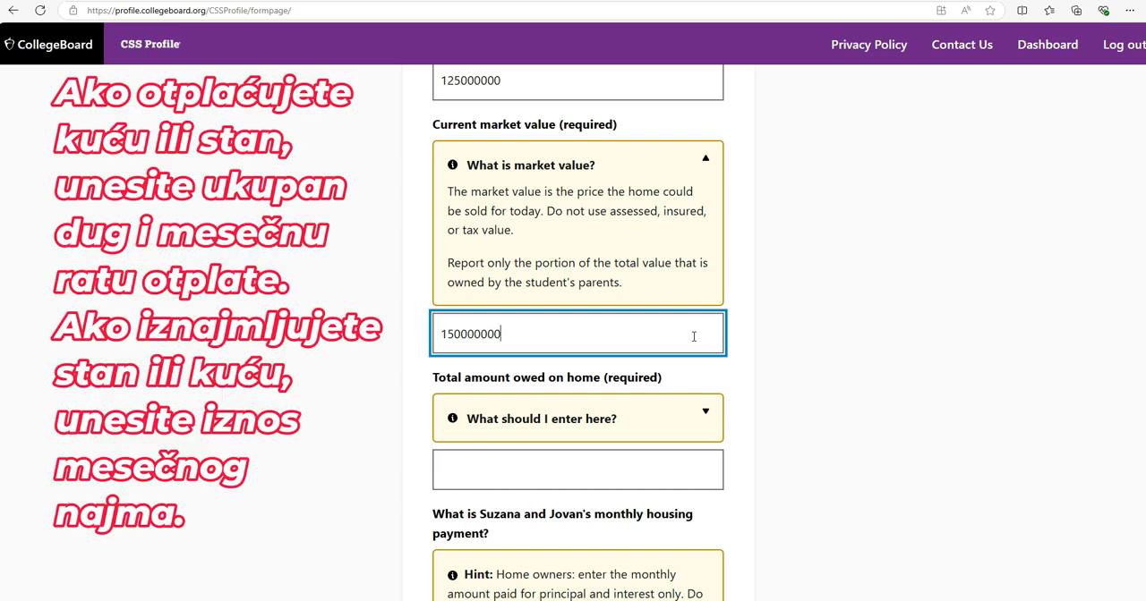
scroll(693, 336, "down", 1)
left_click(706, 292)
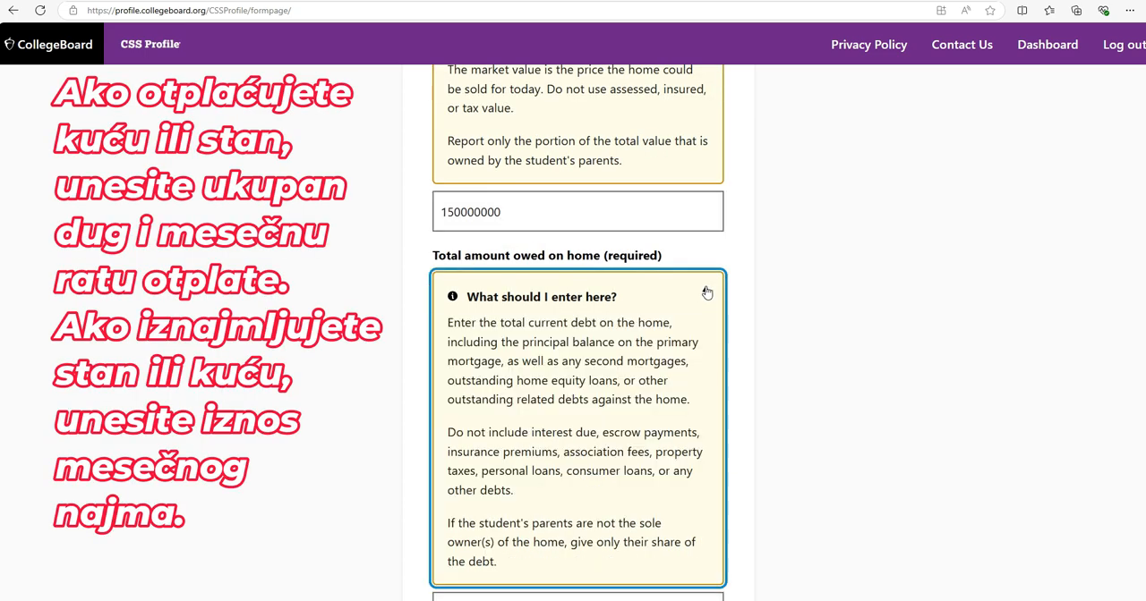
scroll(716, 296, "down", 1)
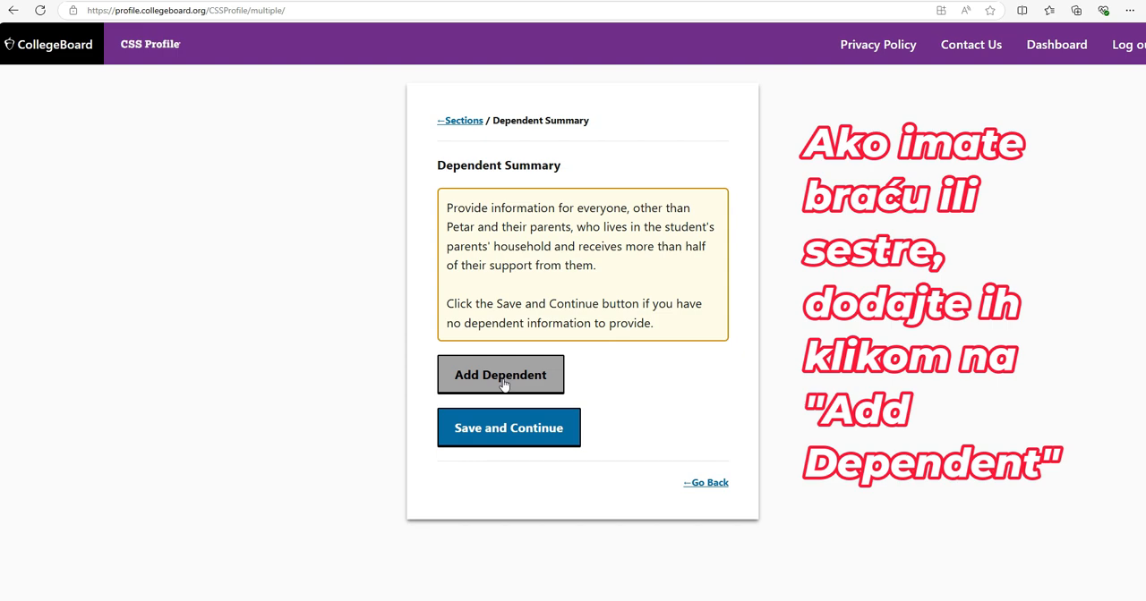
Add a dependent to the parents' household and fill in the dependent's first name
left_click(503, 380)
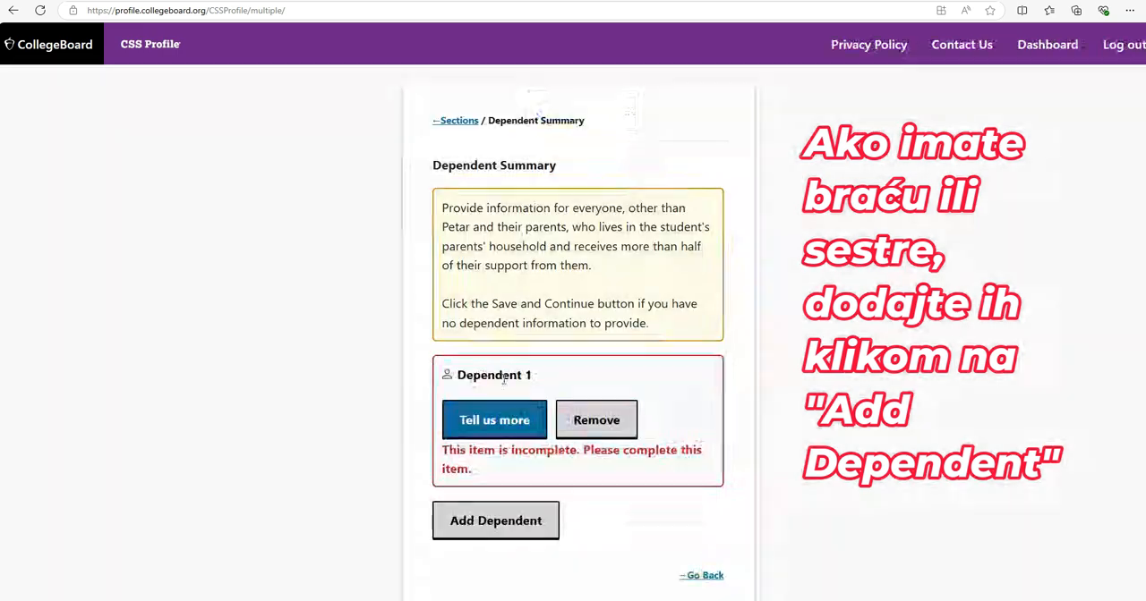
left_click(524, 425)
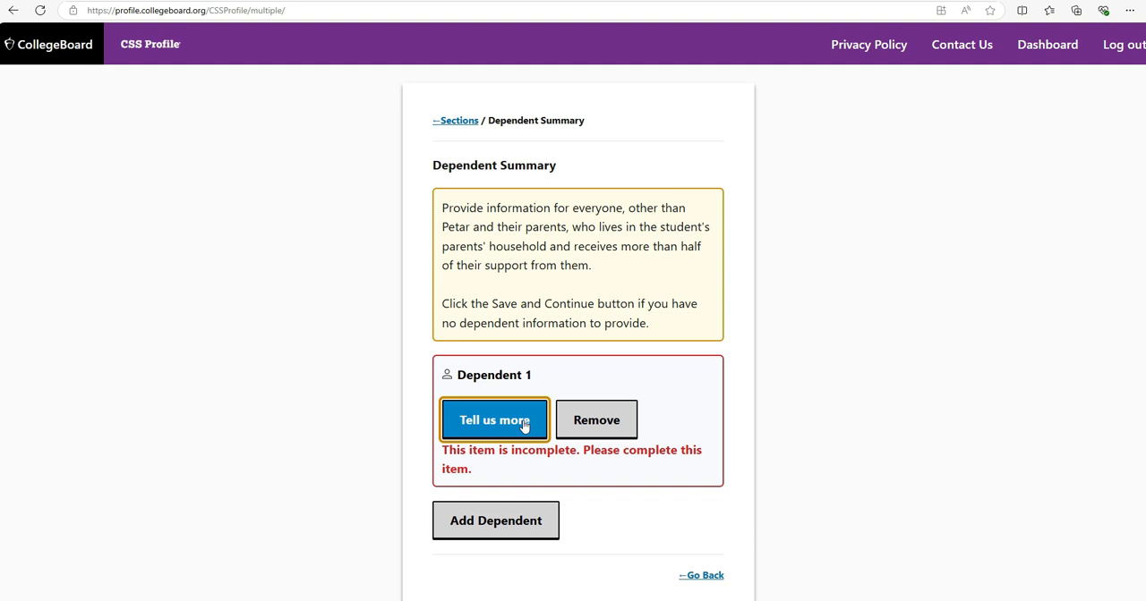
left_click(498, 201)
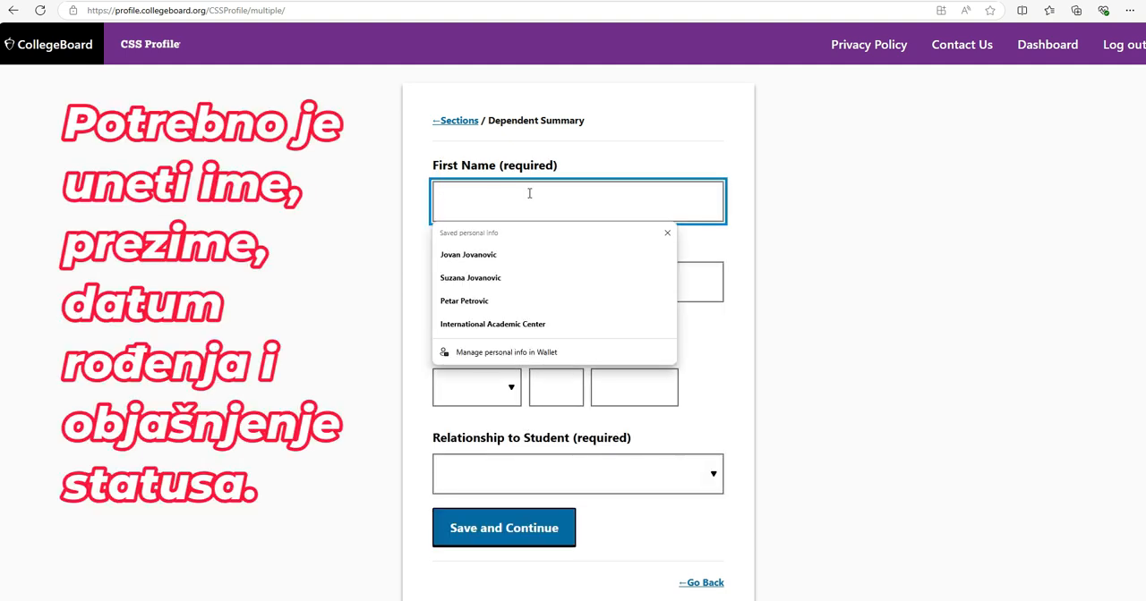
type("Jelena")
key("Tab")
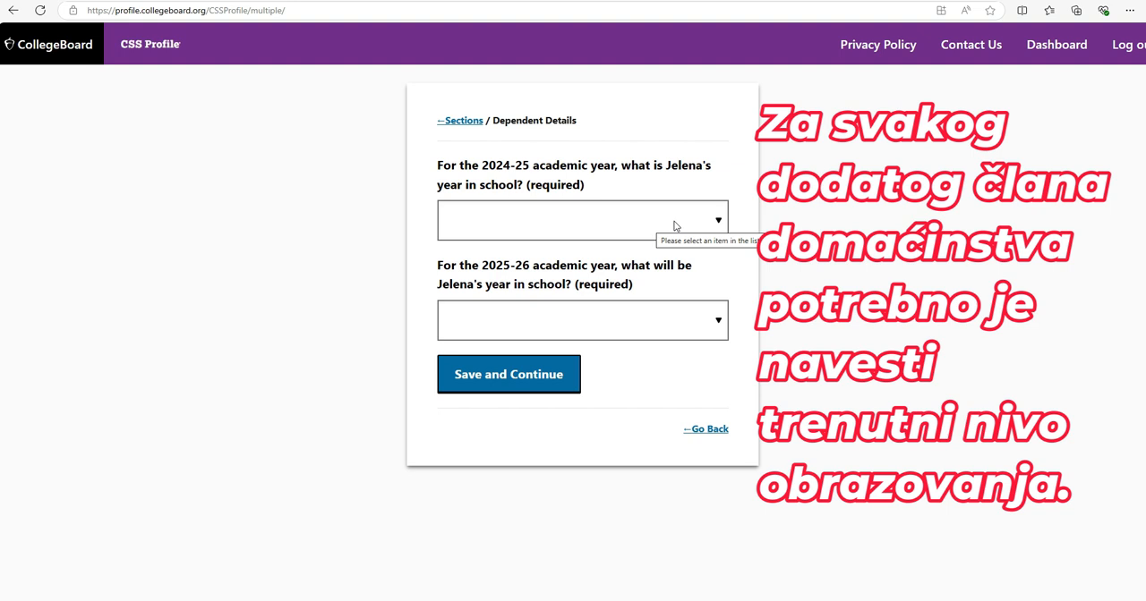
Go through the dependent's year in school, and answer No to private K-12 attendance for both 2024-25 and 2025-26
left_click(675, 227)
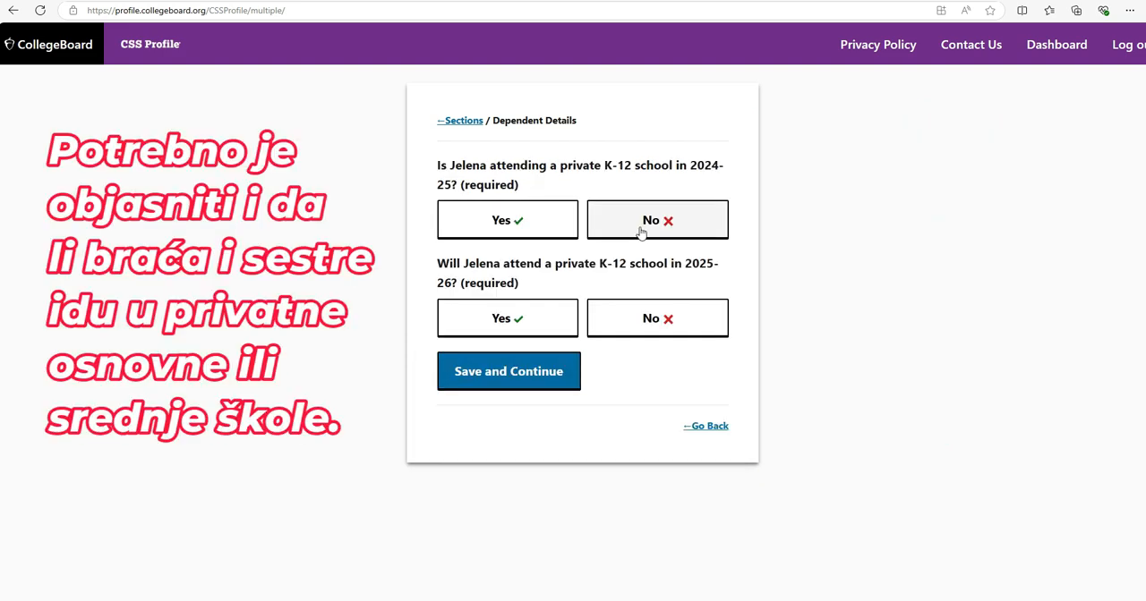
left_click(640, 231)
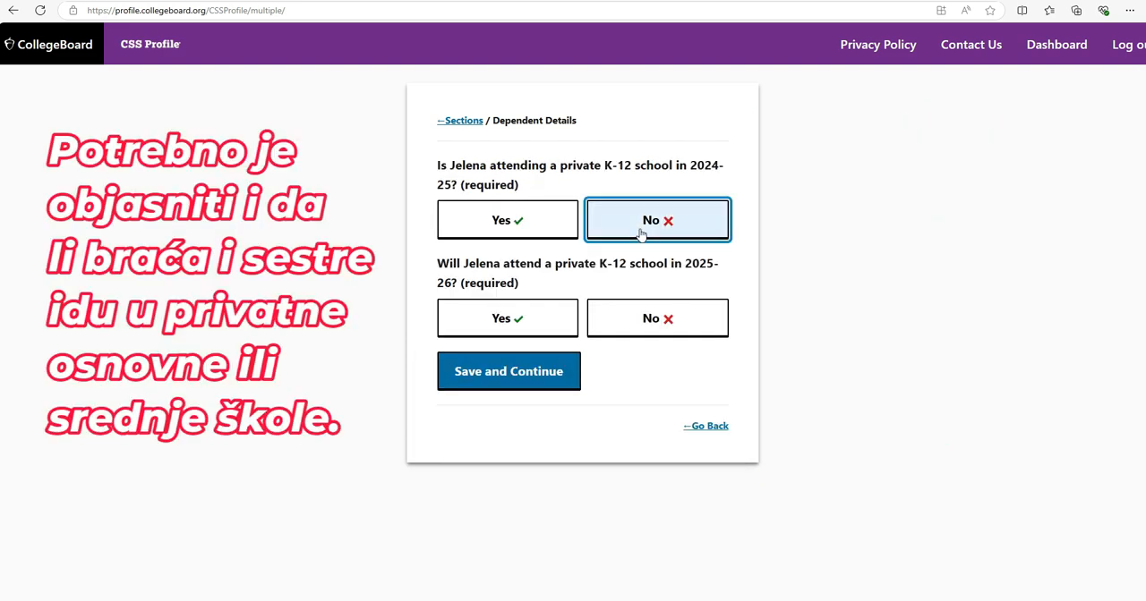
left_click(654, 329)
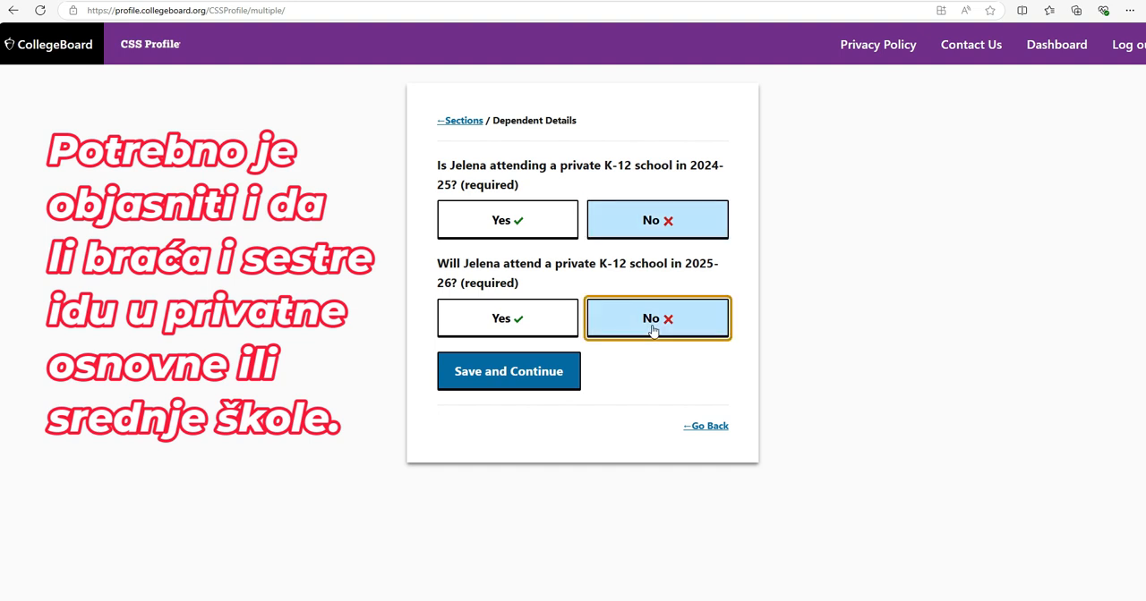
left_click(539, 383)
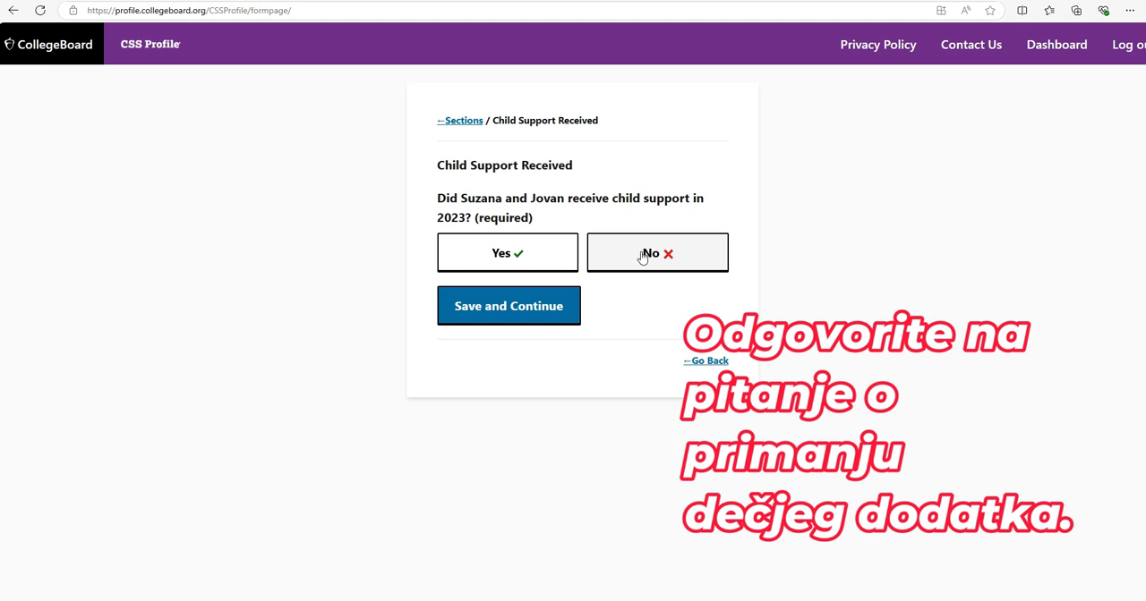
Answer No to the parents receiving child support in 2023 and No to paying child support in 2023 or 2024
left_click(642, 257)
left_click(520, 315)
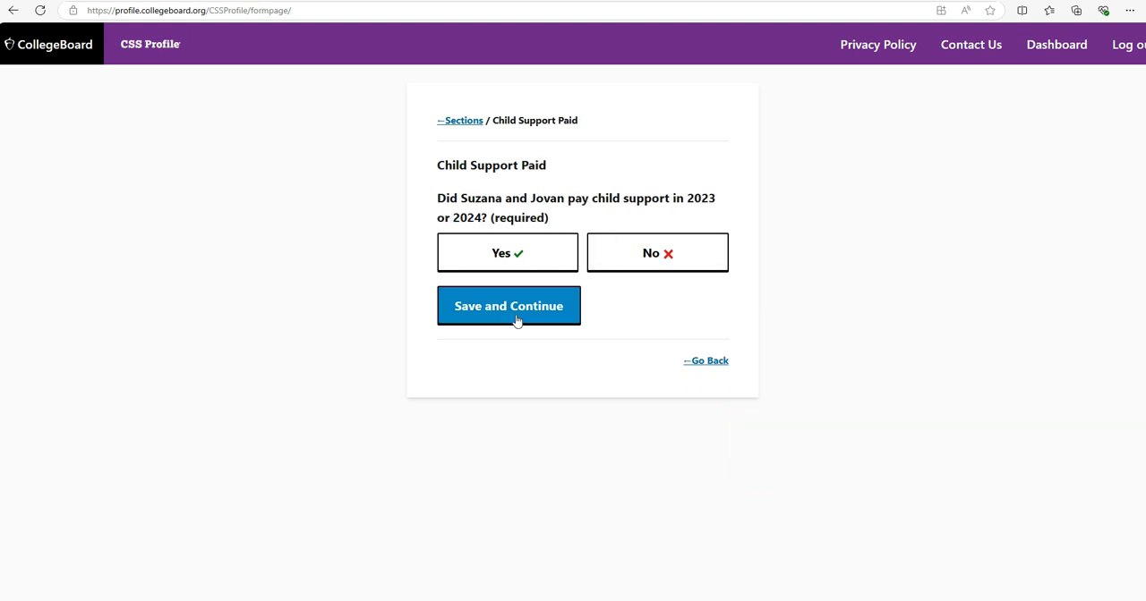
left_click(668, 261)
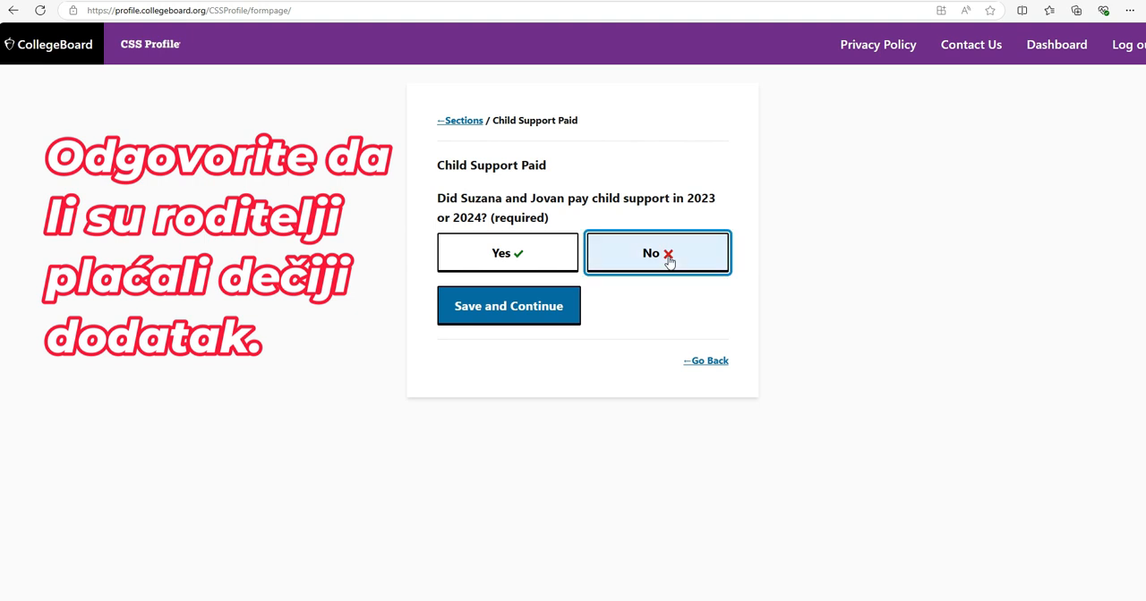
left_click(527, 315)
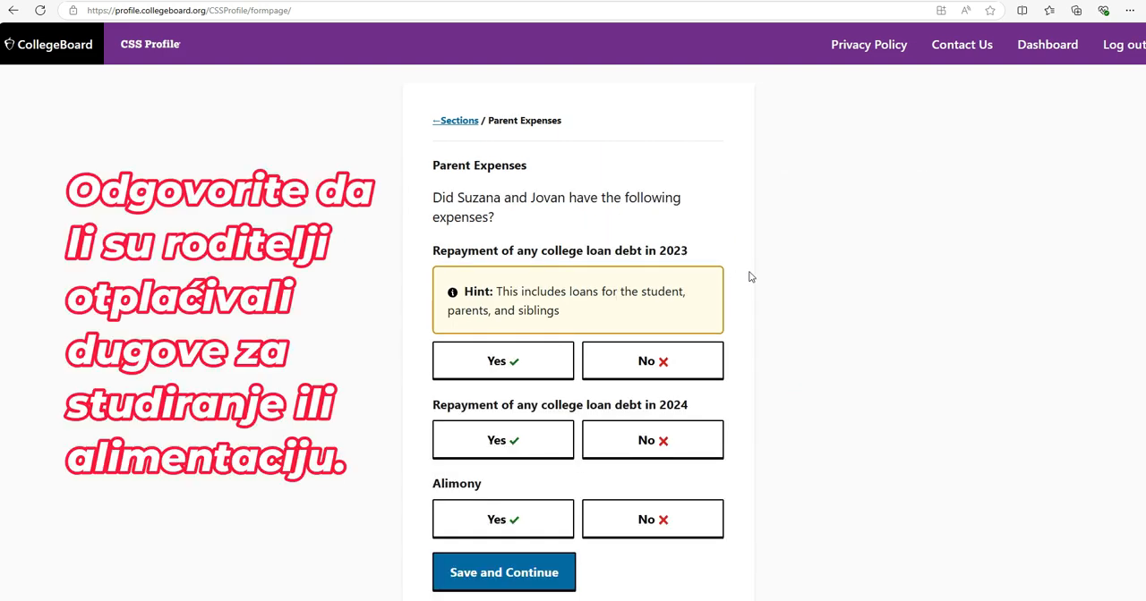
Enter the parents' annual living expenses: 150000 for utilities, 350000 for food, 80000 for transportation to work and 150000 for other expenses
scroll(750, 277, "down", 1)
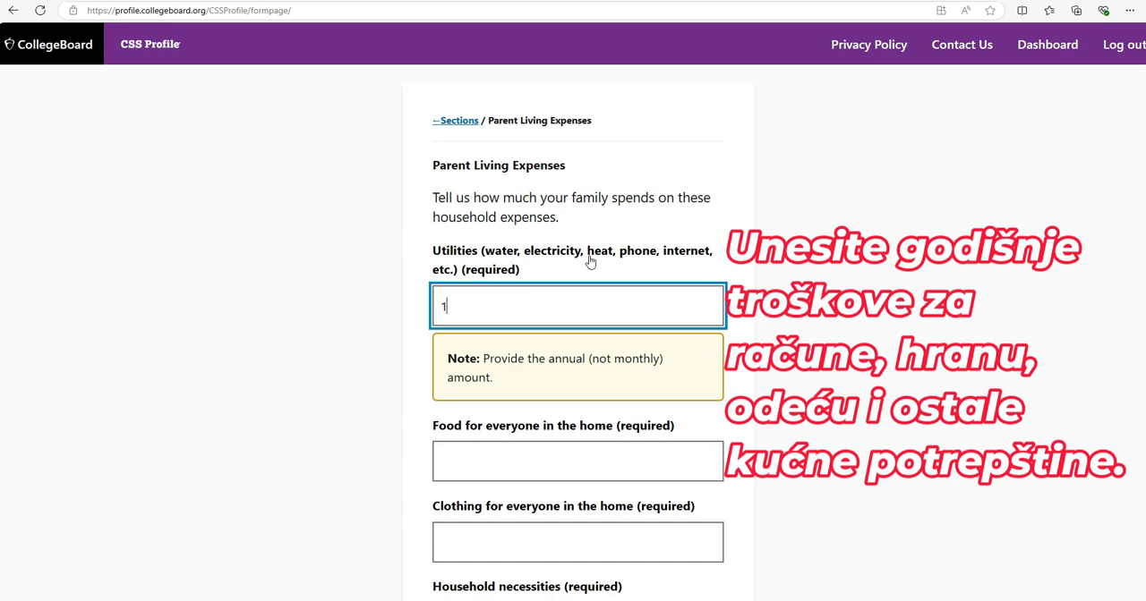
type("50000")
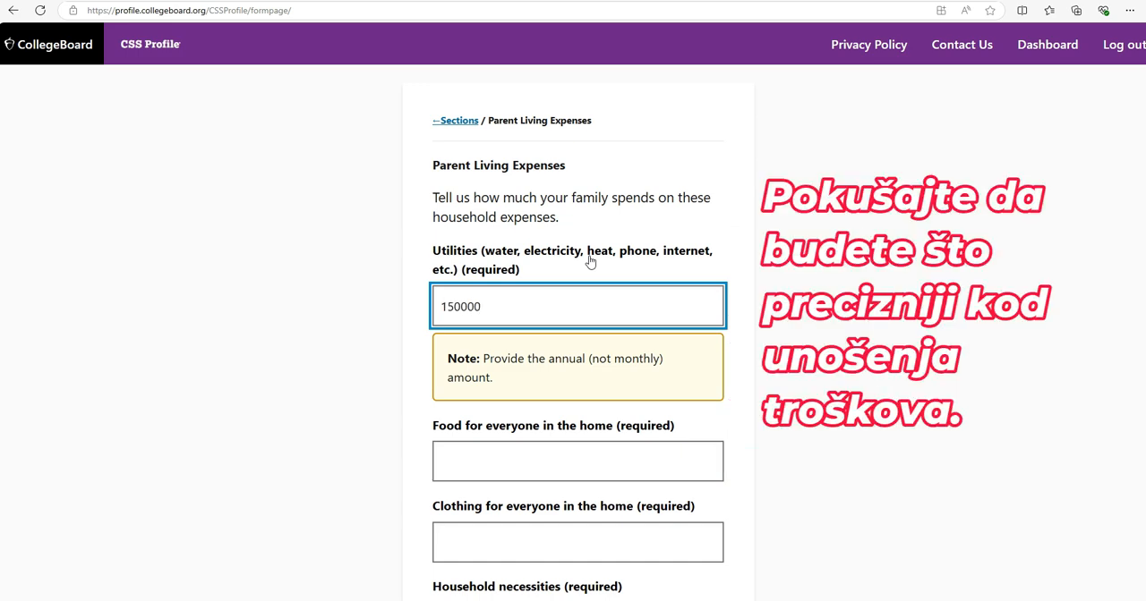
scroll(619, 378, "down", 2)
left_click(600, 340)
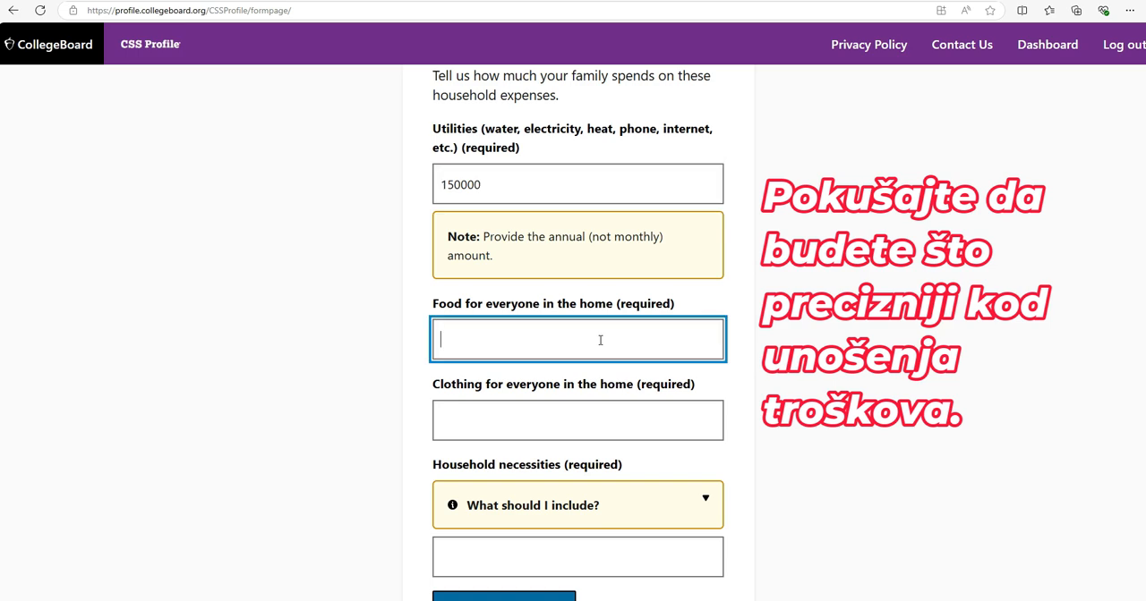
type("350000")
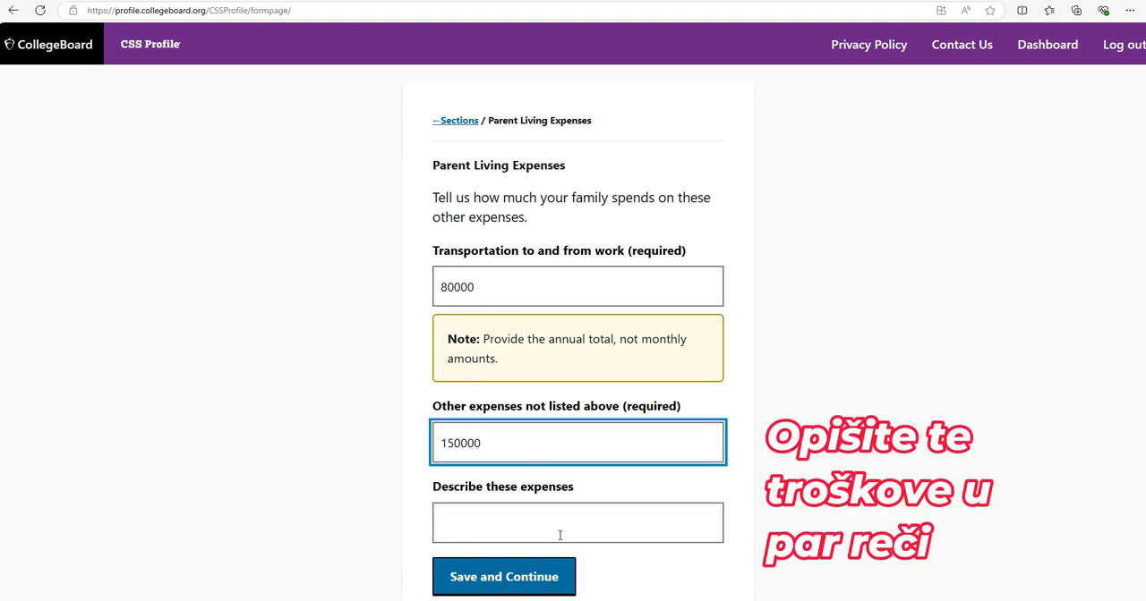
left_click(560, 535)
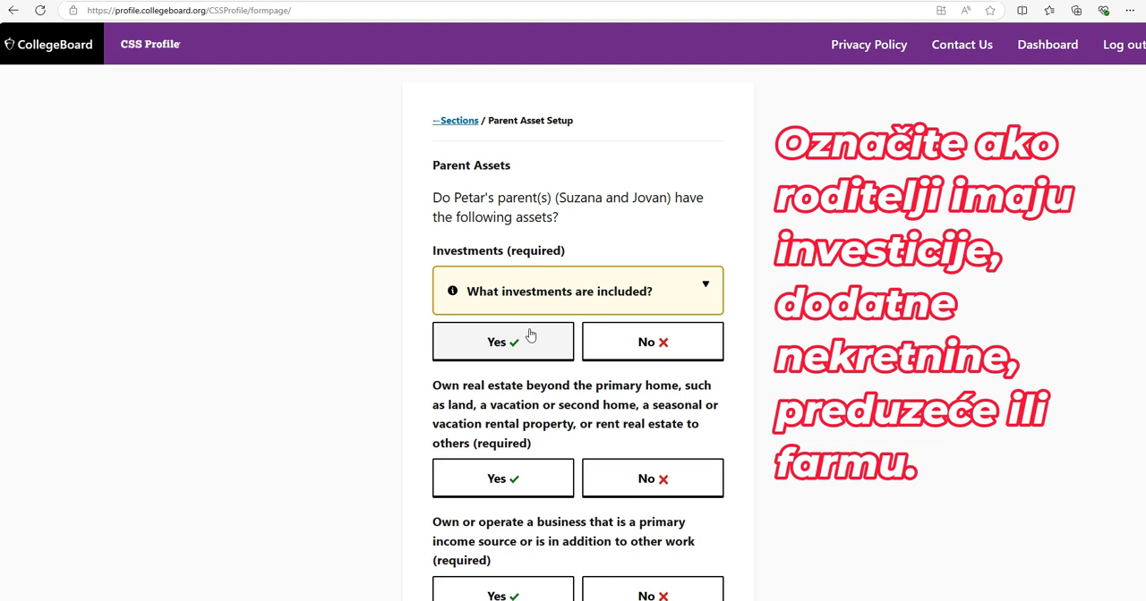
Answer No to parent assets held in their children's names, and set the student's 2023 tax return to not filed and not required to file
scroll(580, 324, "down", 1)
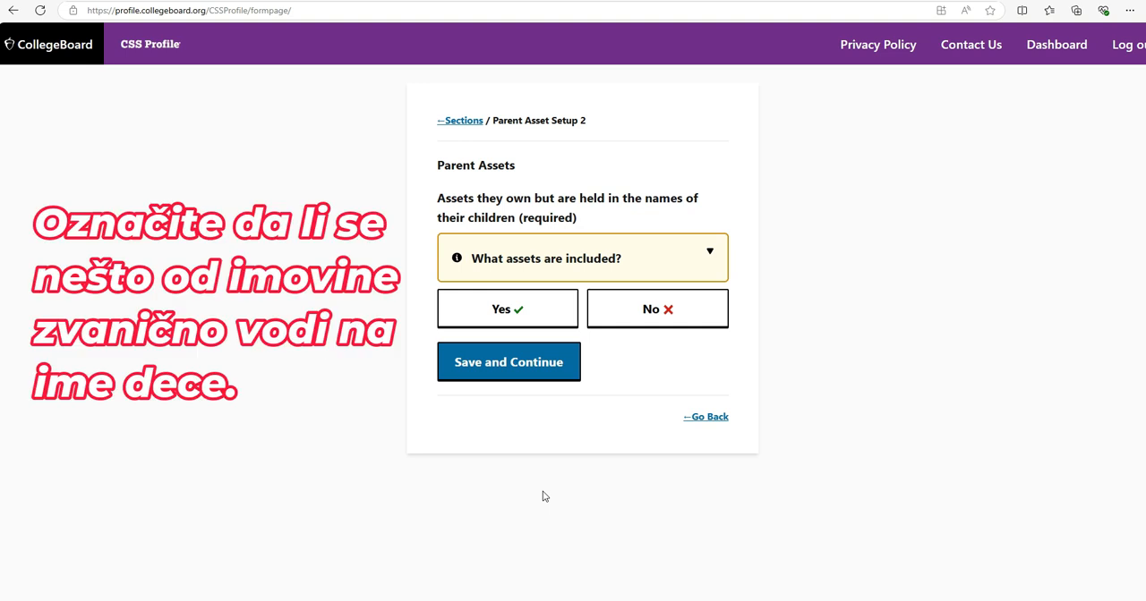
left_click(642, 323)
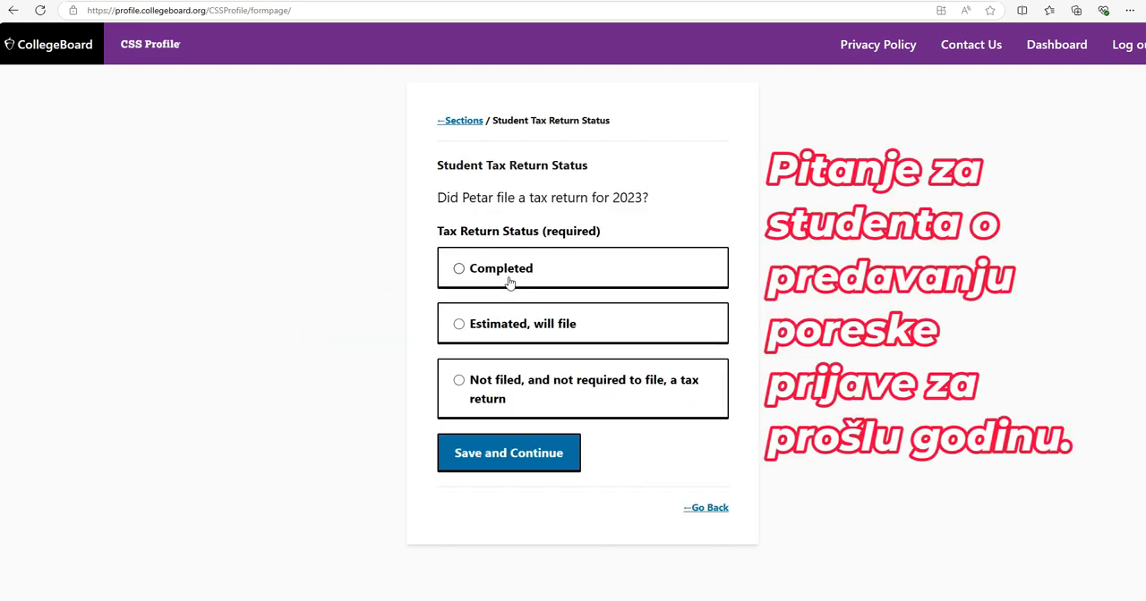
left_click(540, 390)
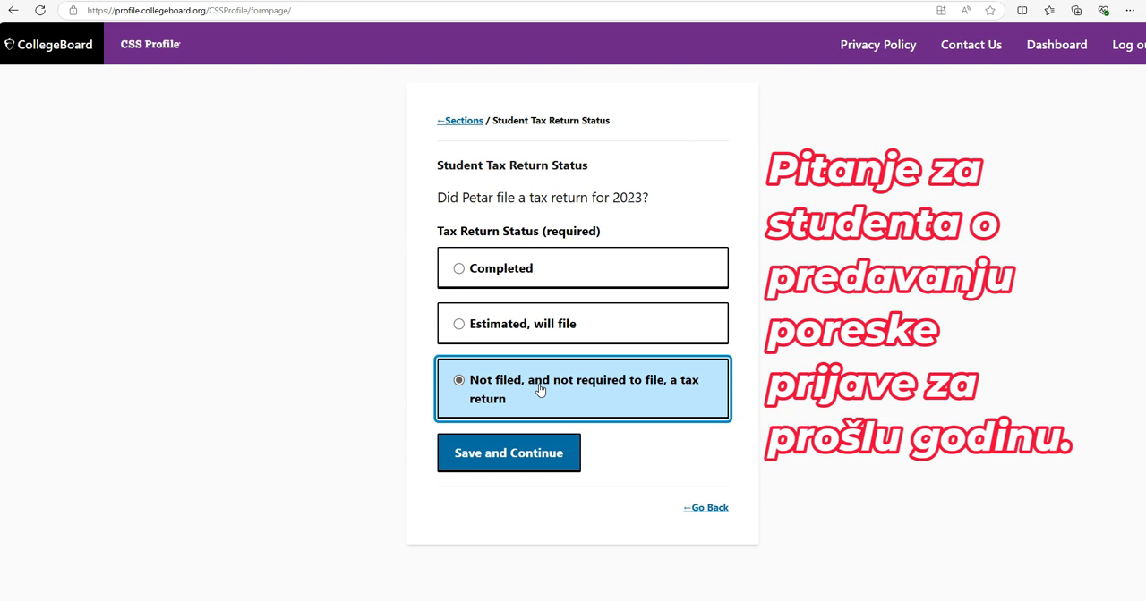
left_click(545, 457)
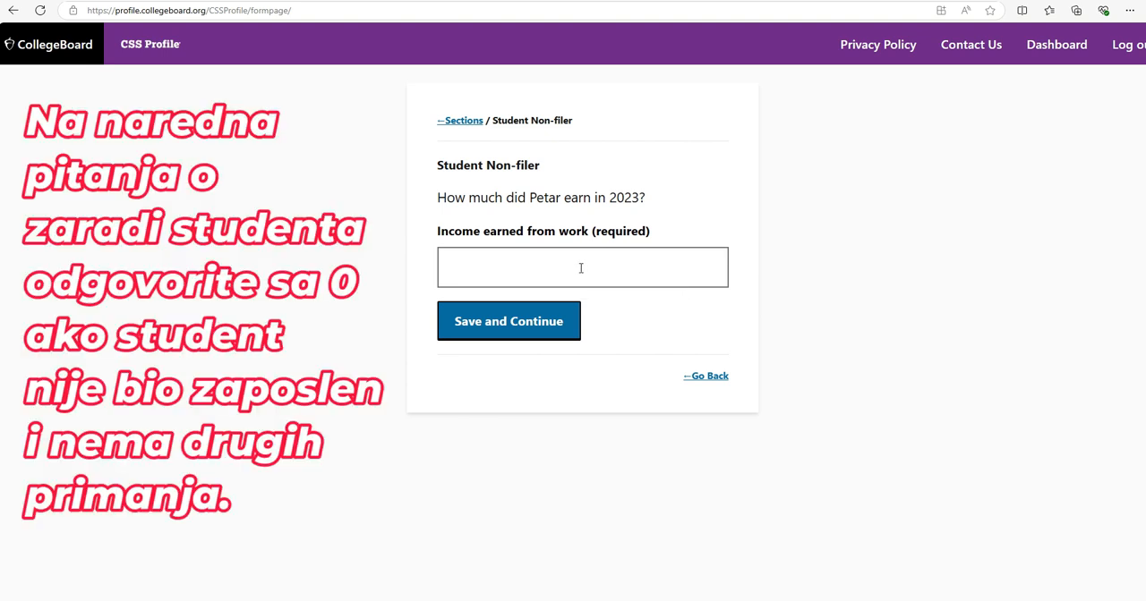
Set both the student's 2023 income earned from work and the taxable earnings from financial aid to 0
left_click(580, 268)
type("0")
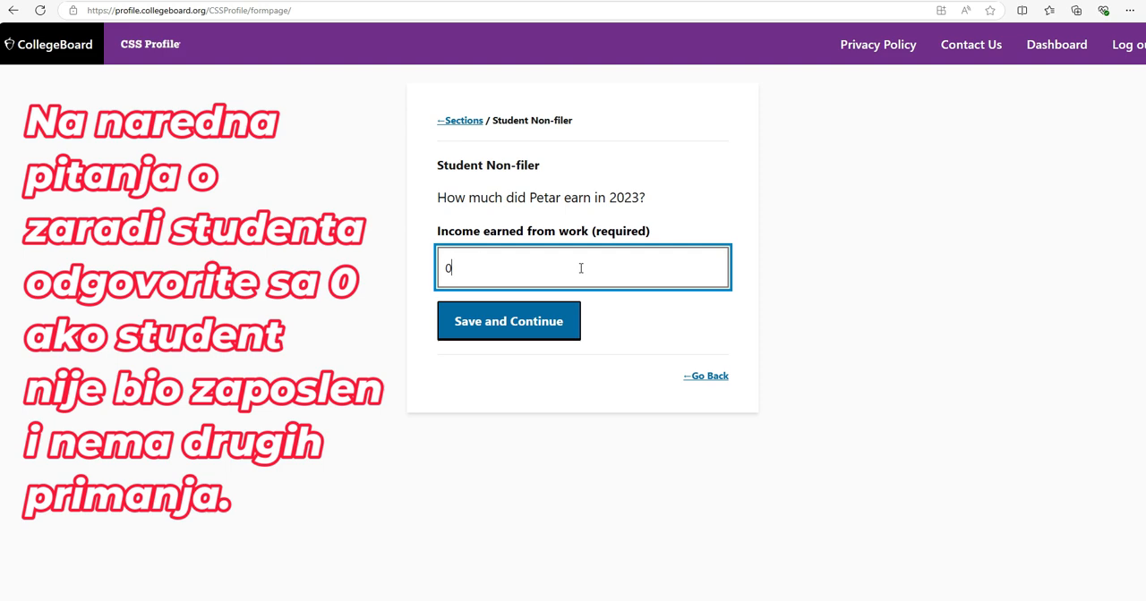
left_click(555, 331)
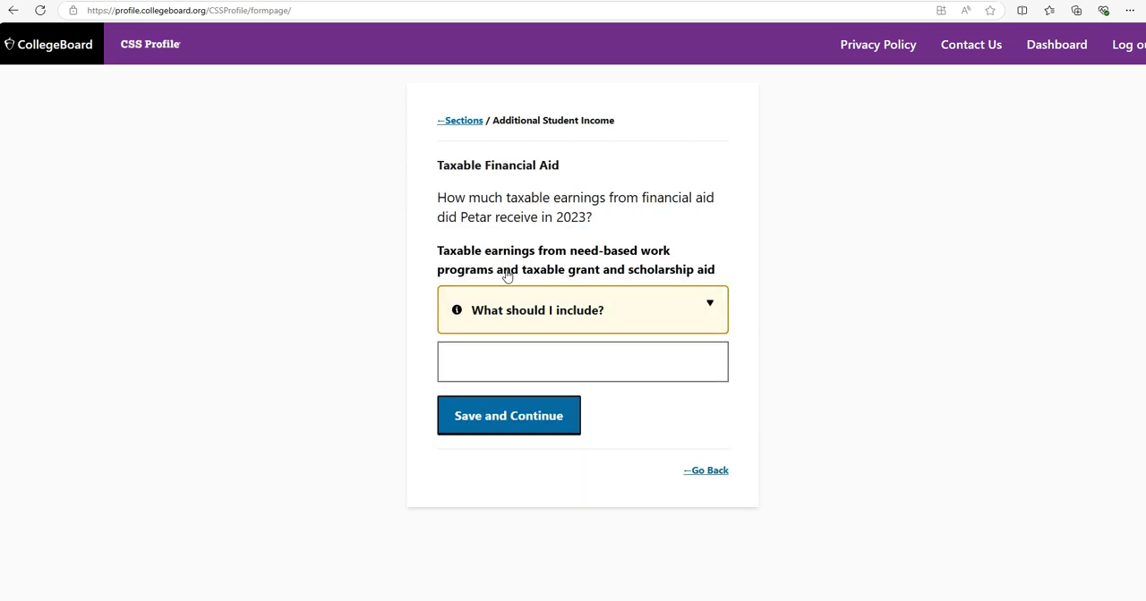
left_click(582, 361)
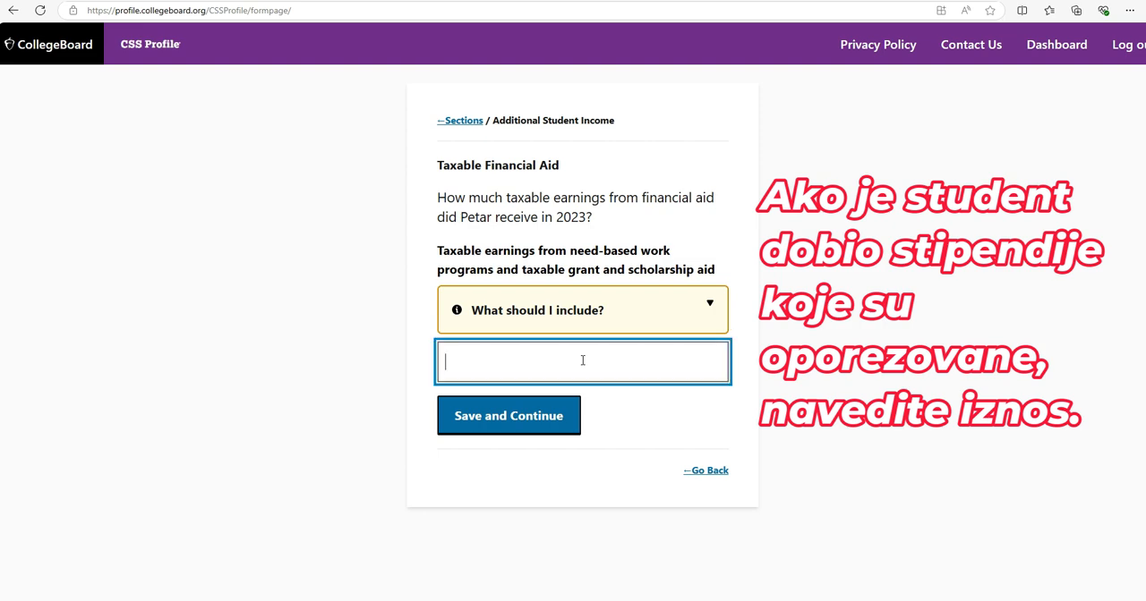
type("0")
left_click(569, 415)
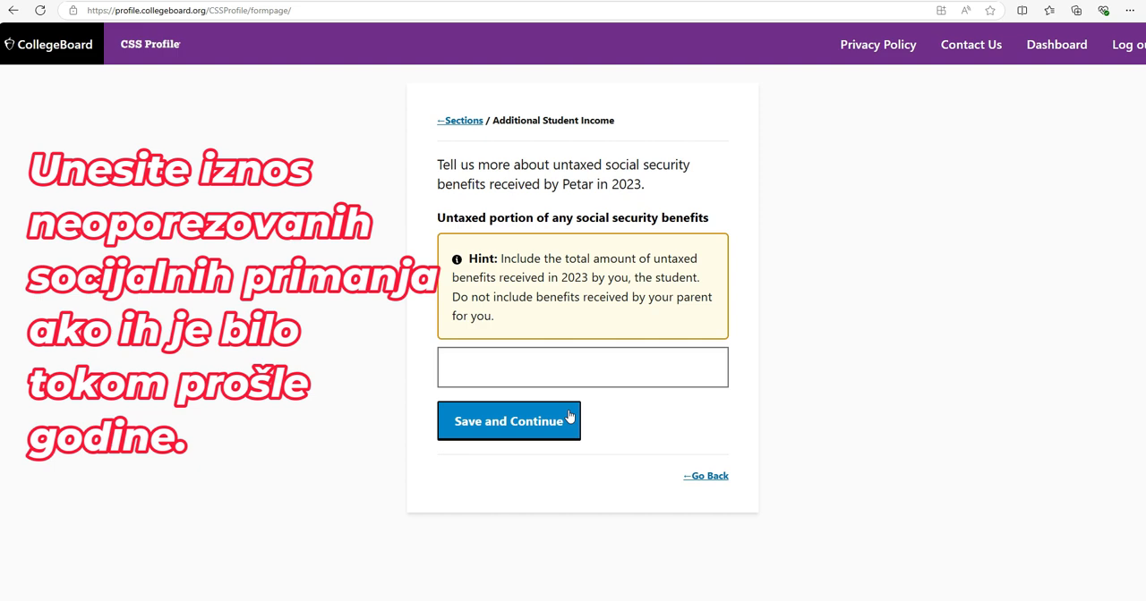
Fill in the student's untaxed social security benefits for 2023, and set the student's other untaxed income to 0
left_click(562, 373)
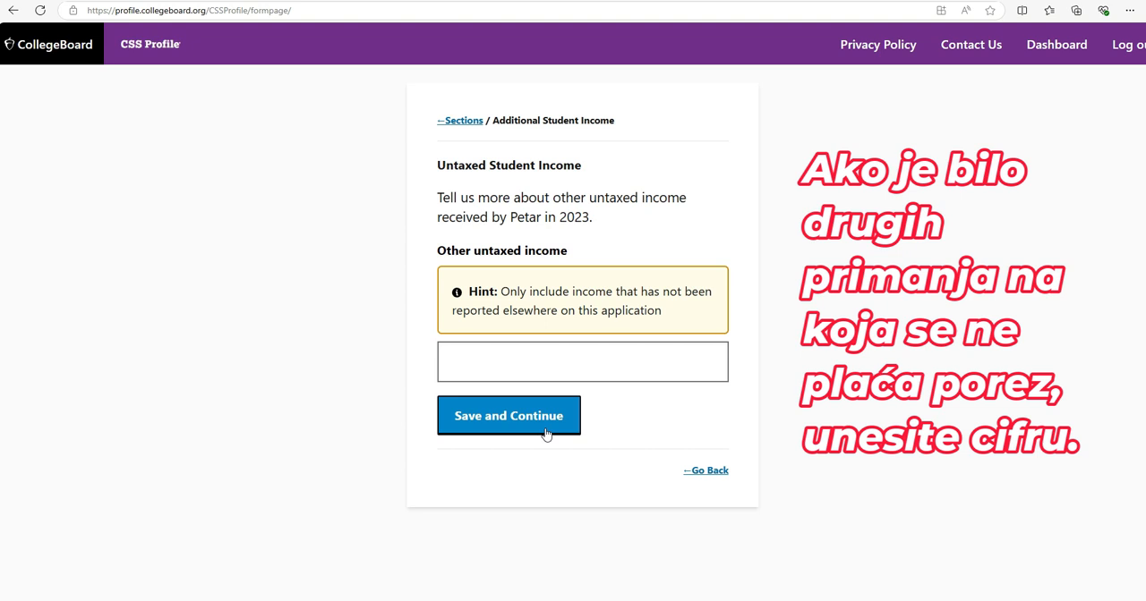
left_click(541, 369)
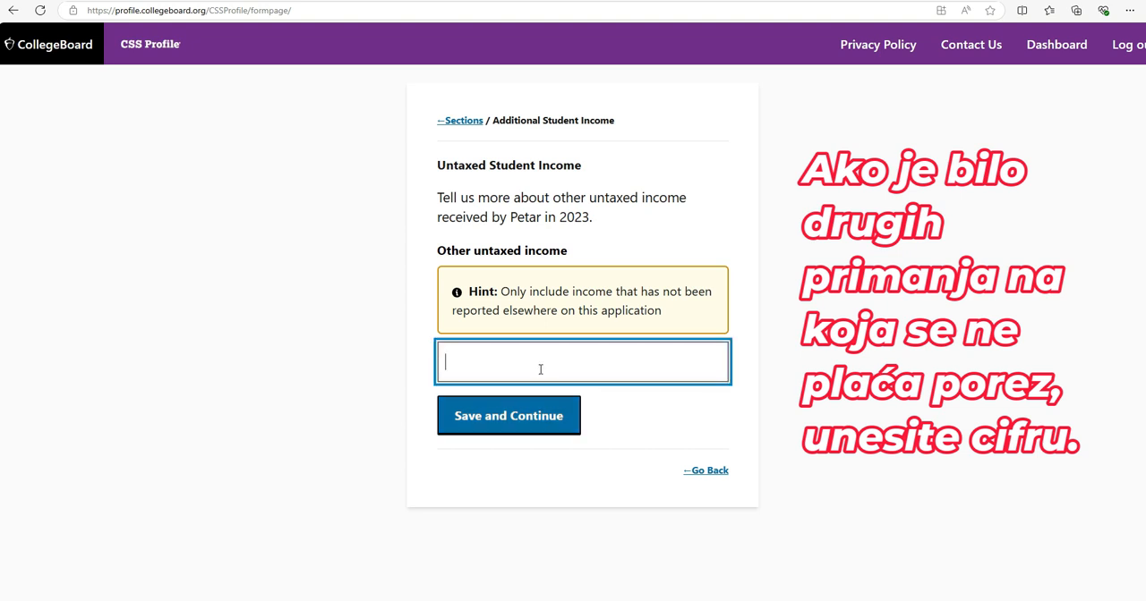
type("0")
left_click(541, 426)
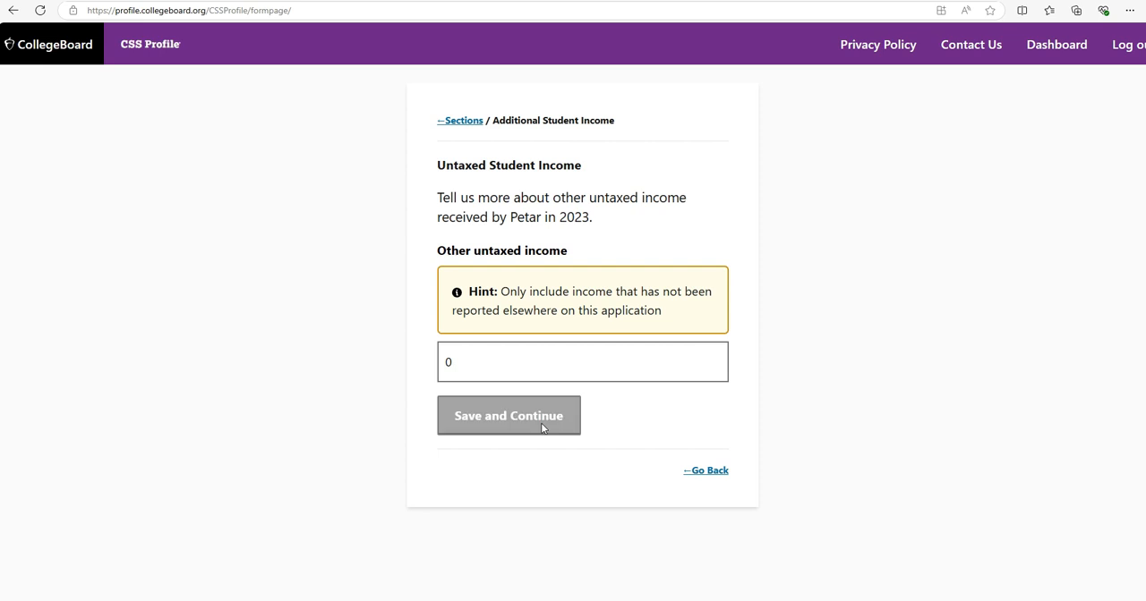
scroll(603, 379, "down", 1)
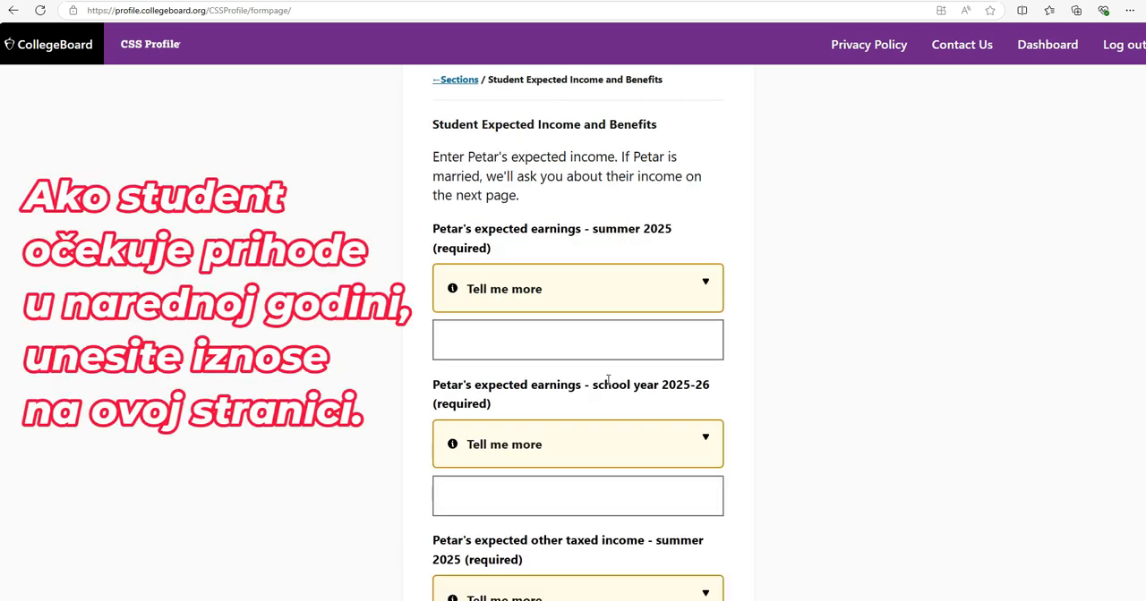
Set the student's expected earnings for summer 2025 to 0 and complete the rest of the expected income page
left_click(567, 327)
type("0")
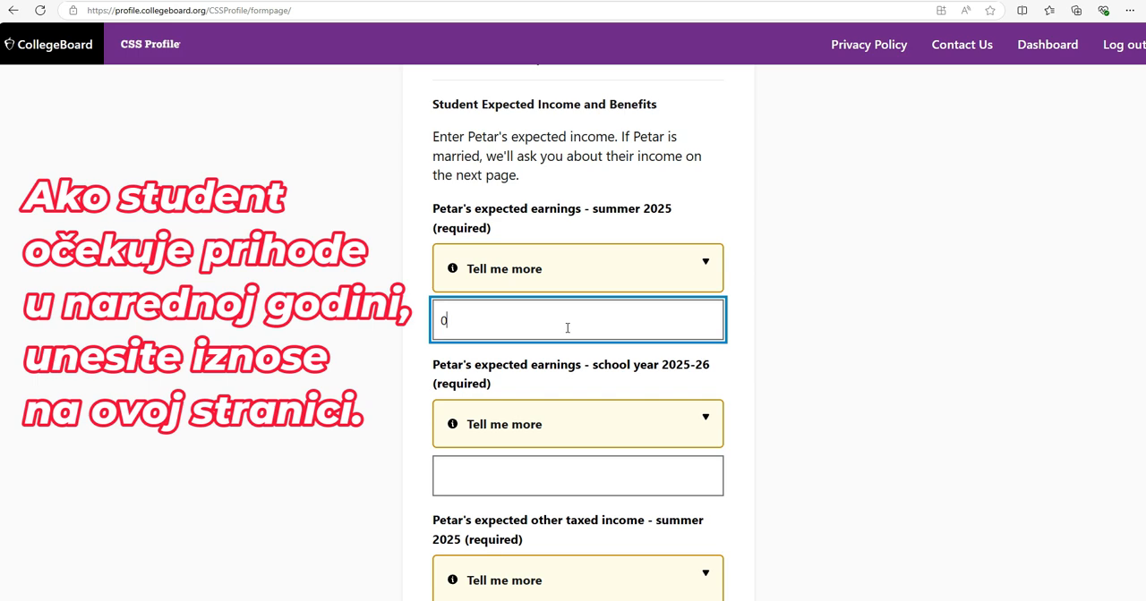
scroll(573, 331, "down", 1)
scroll(583, 353, "down", 1)
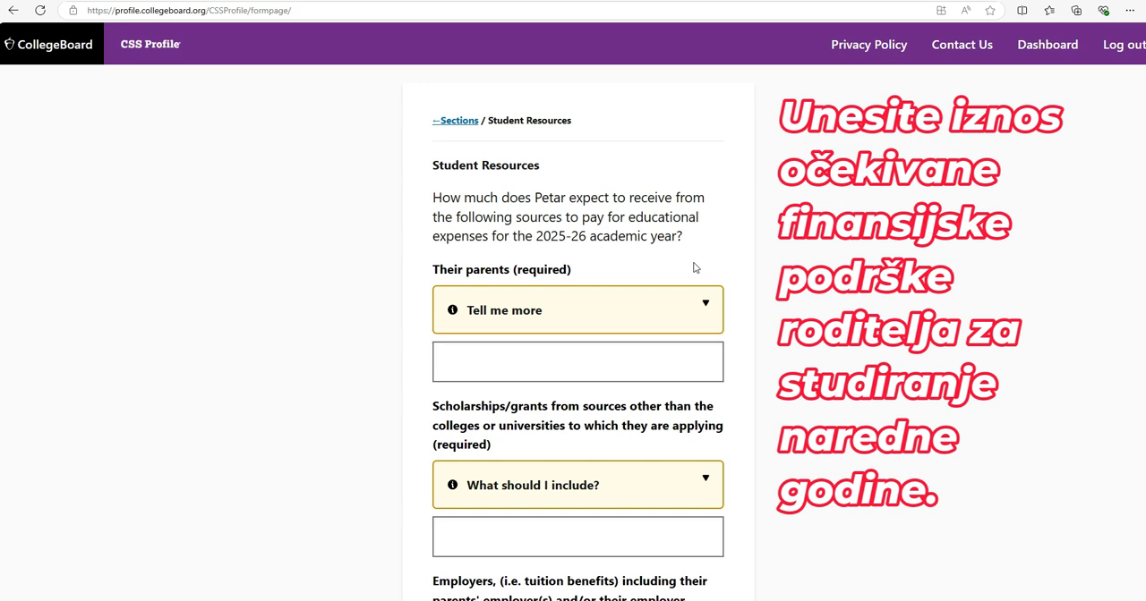
Enter 350000 as the parents' contribution to 2025-26 educational expenses, and consult the guidance on outside scholarships and grants
left_click(706, 304)
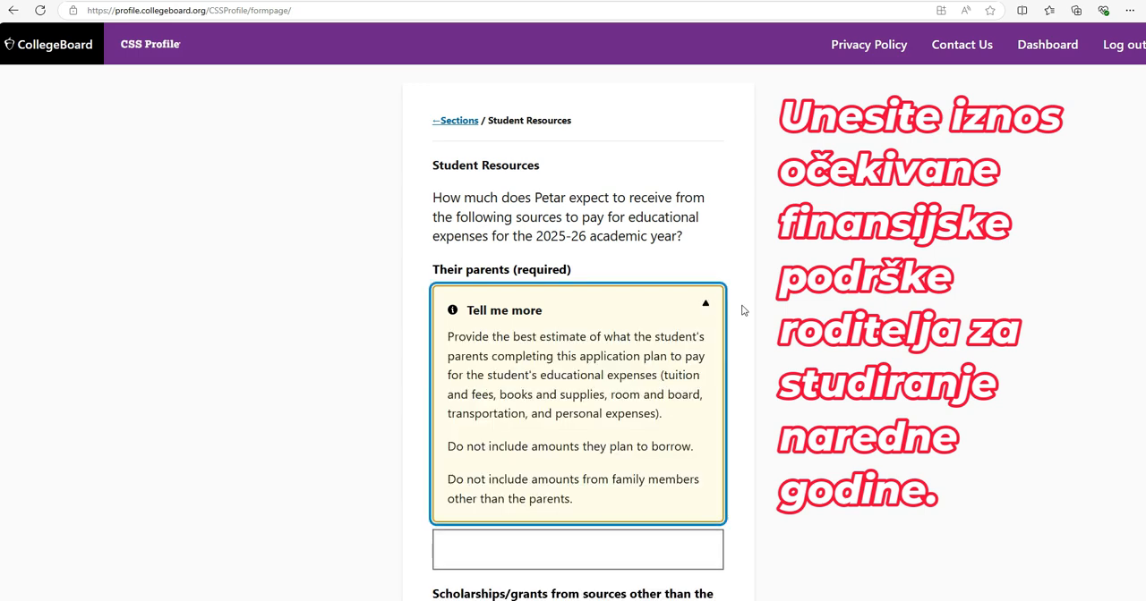
scroll(742, 309, "down", 1)
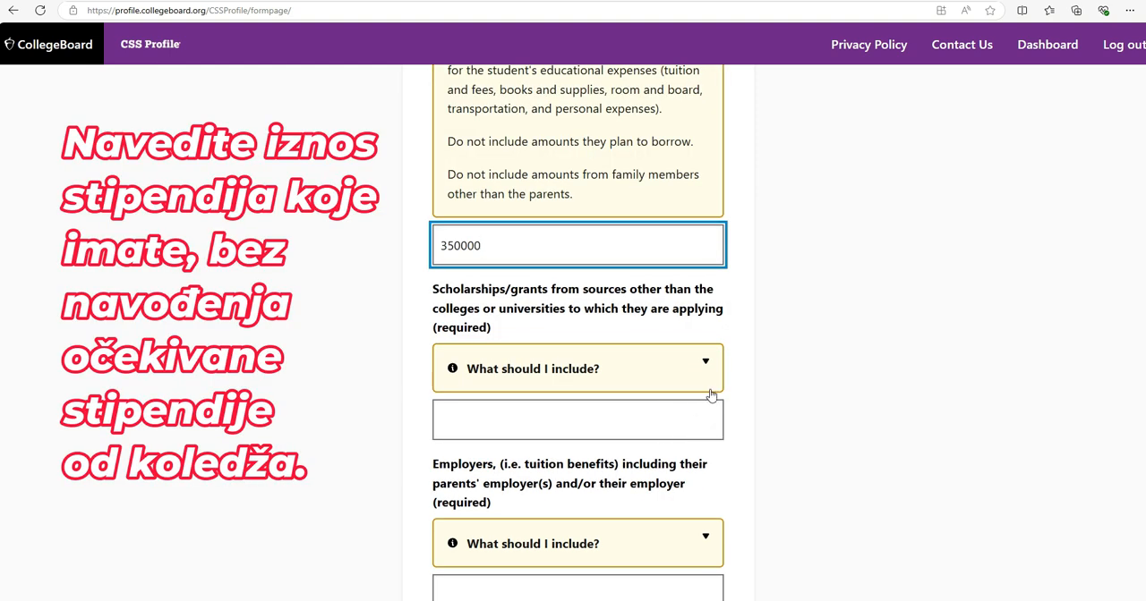
left_click(706, 365)
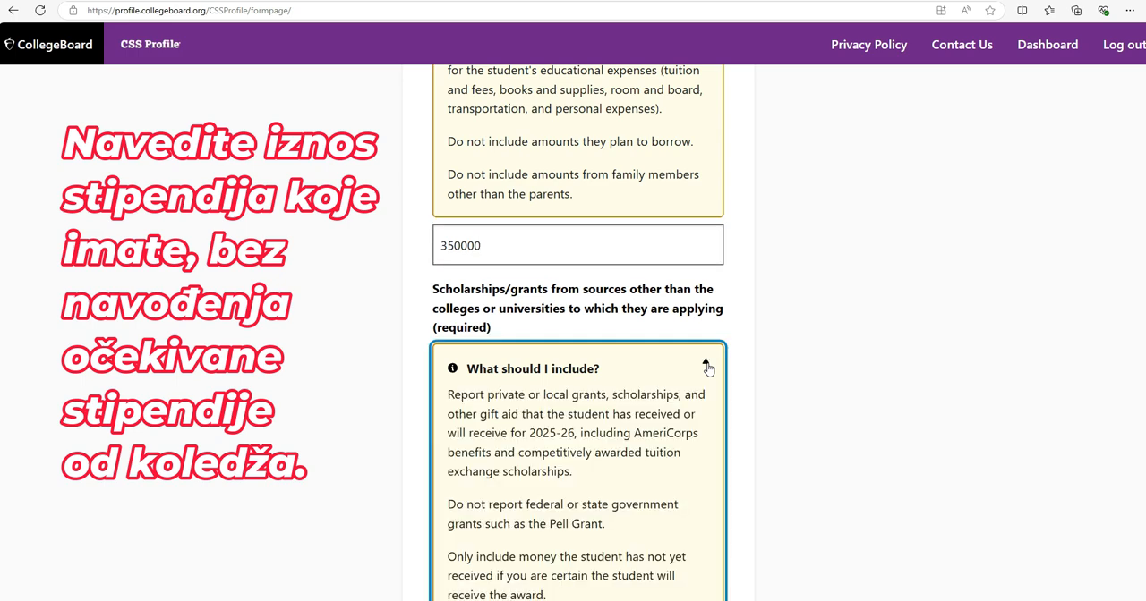
scroll(707, 367, "down", 1)
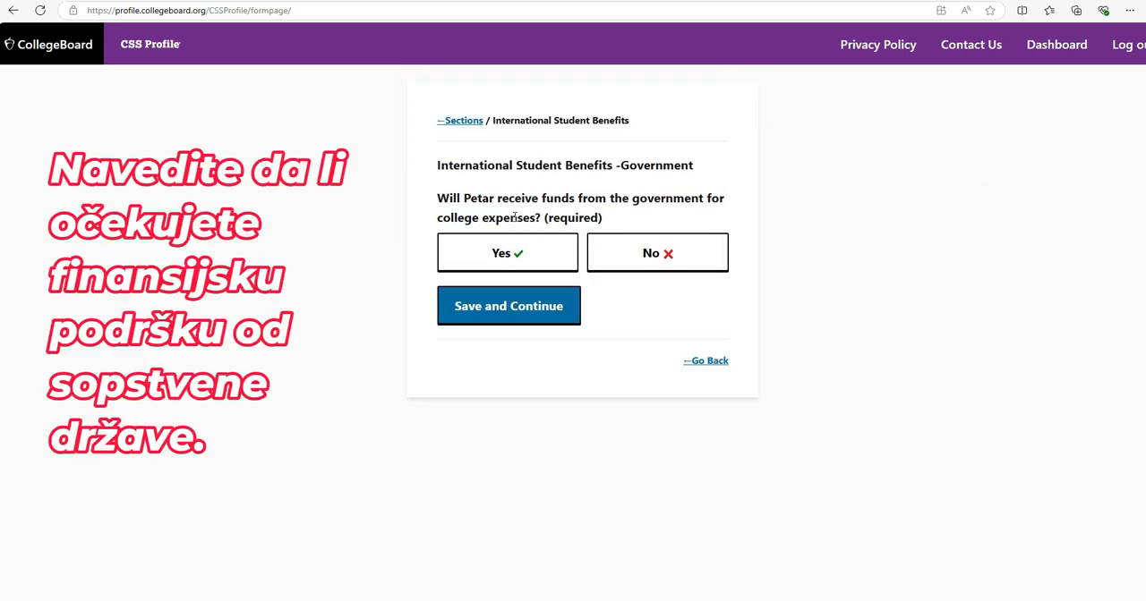
Answer No to government funds, agency or foundation funds and tuition benefits, and fill in how the student will pay for transportation to the U.S
left_click(650, 259)
left_click(540, 321)
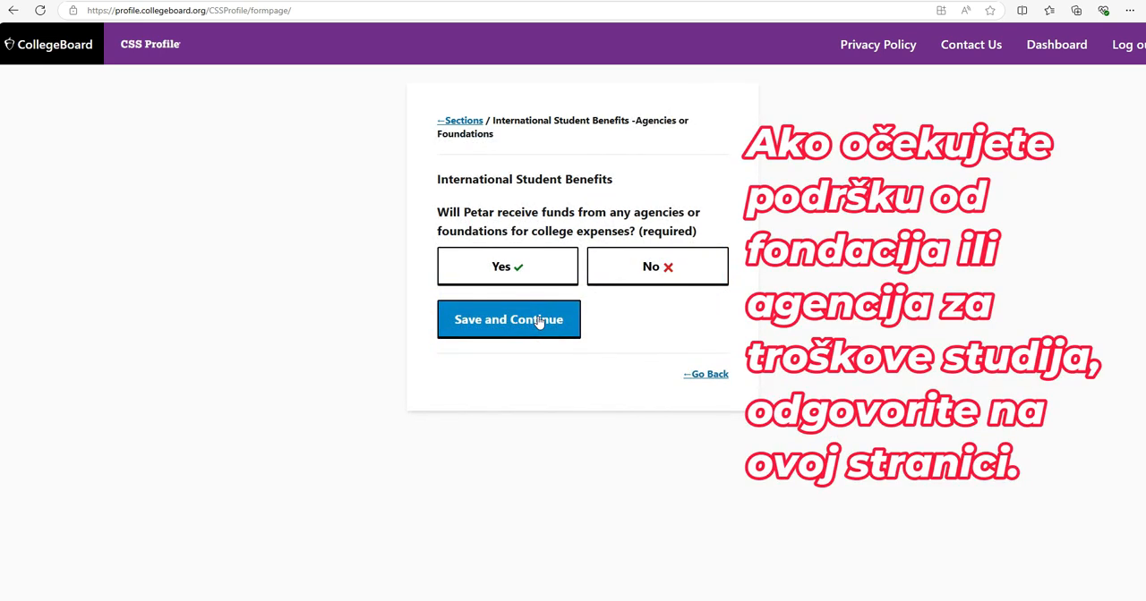
left_click(623, 282)
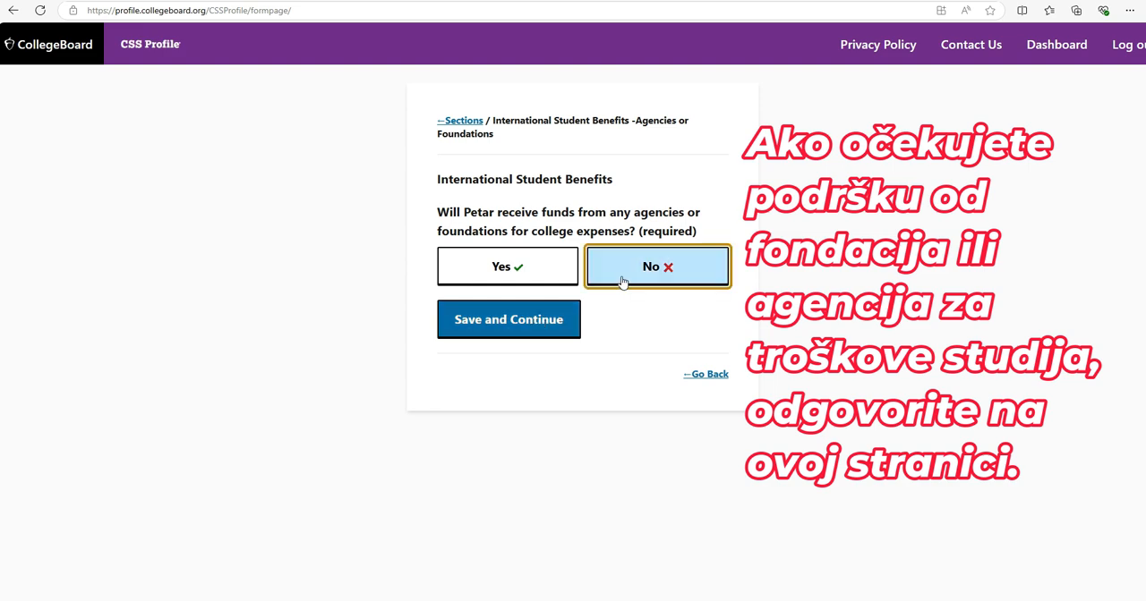
left_click(548, 322)
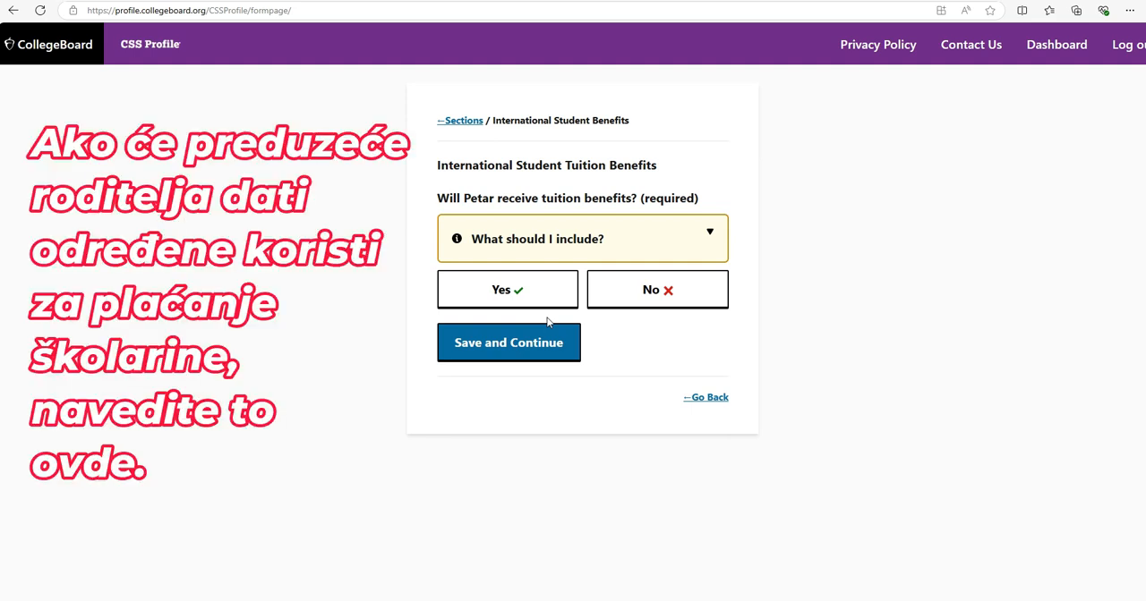
left_click(622, 293)
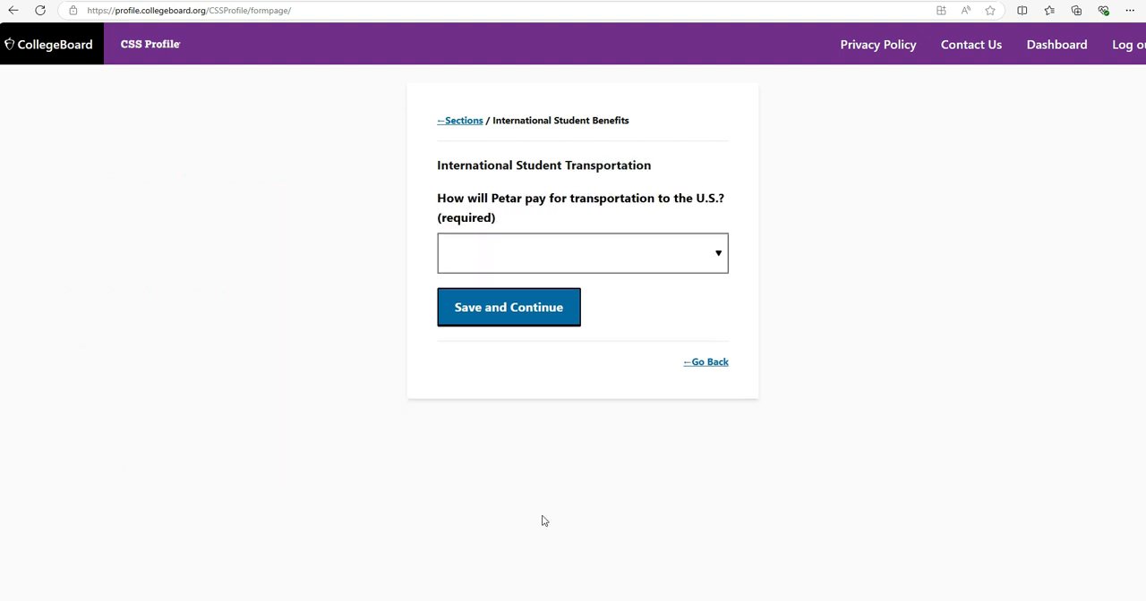
left_click(717, 258)
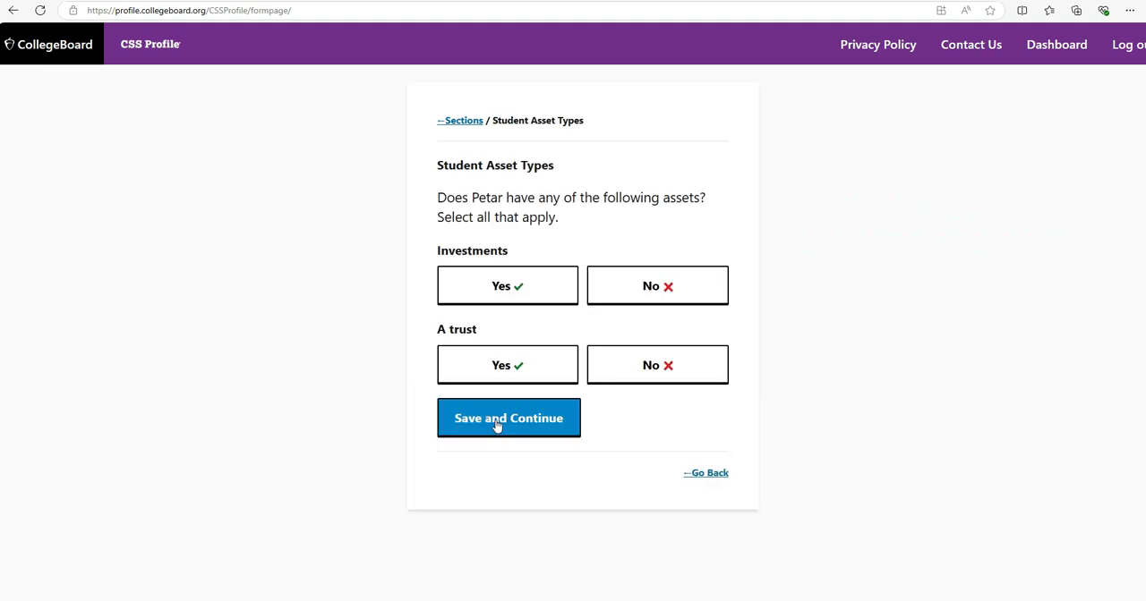
Answer No to the student having investments or a trust, and save the asset types
left_click(644, 288)
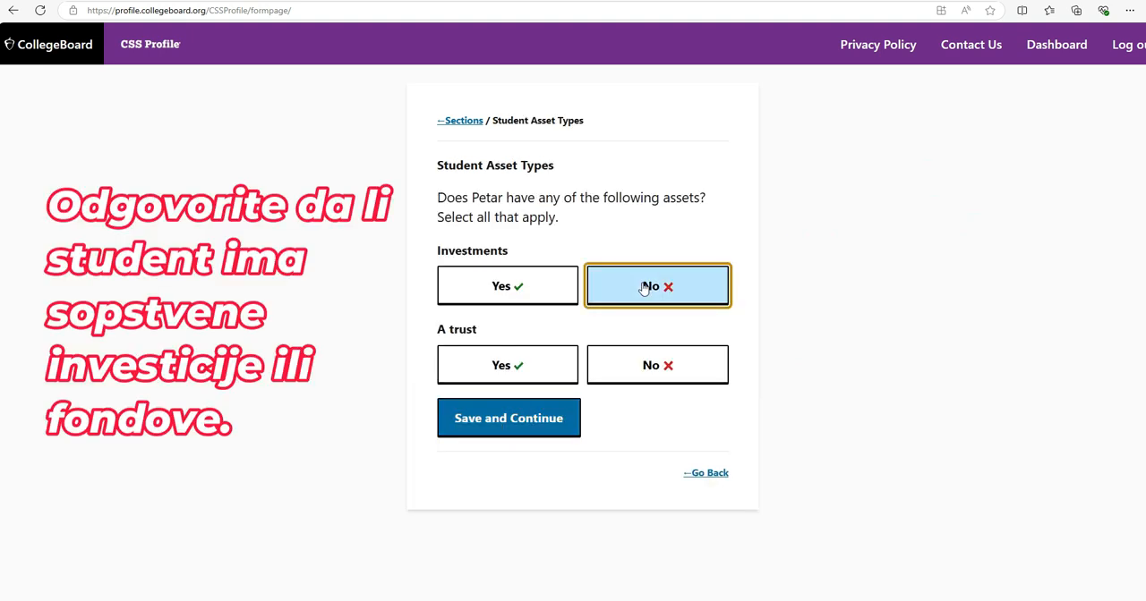
left_click(646, 367)
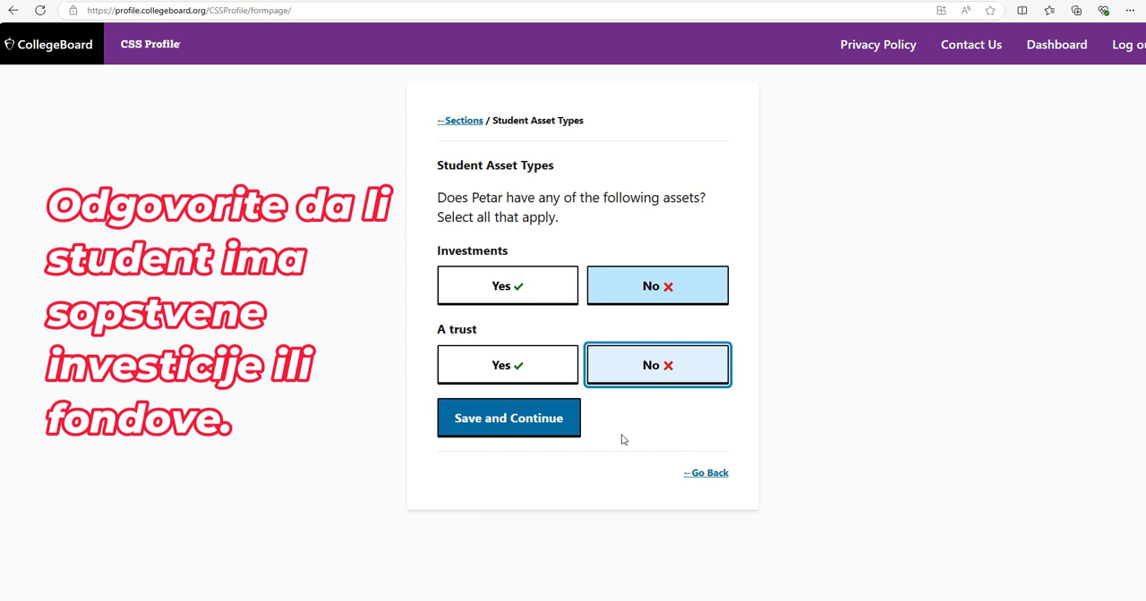
left_click(542, 427)
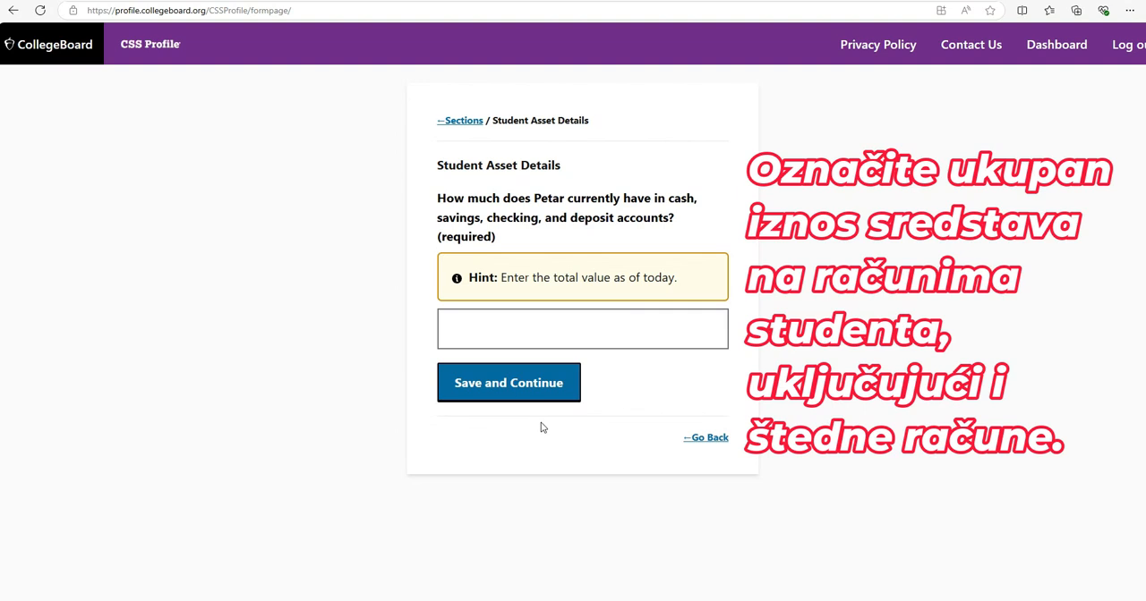
Set the student's current total in cash, savings, checking and deposit accounts to 1 and save it
left_click(555, 330)
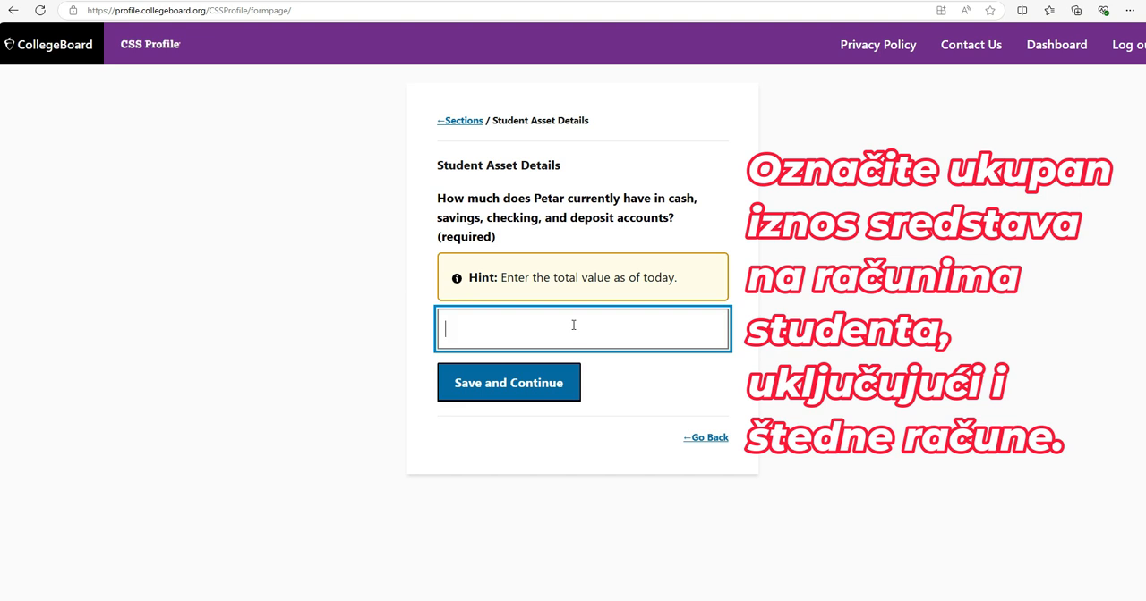
type("1")
key("Return")
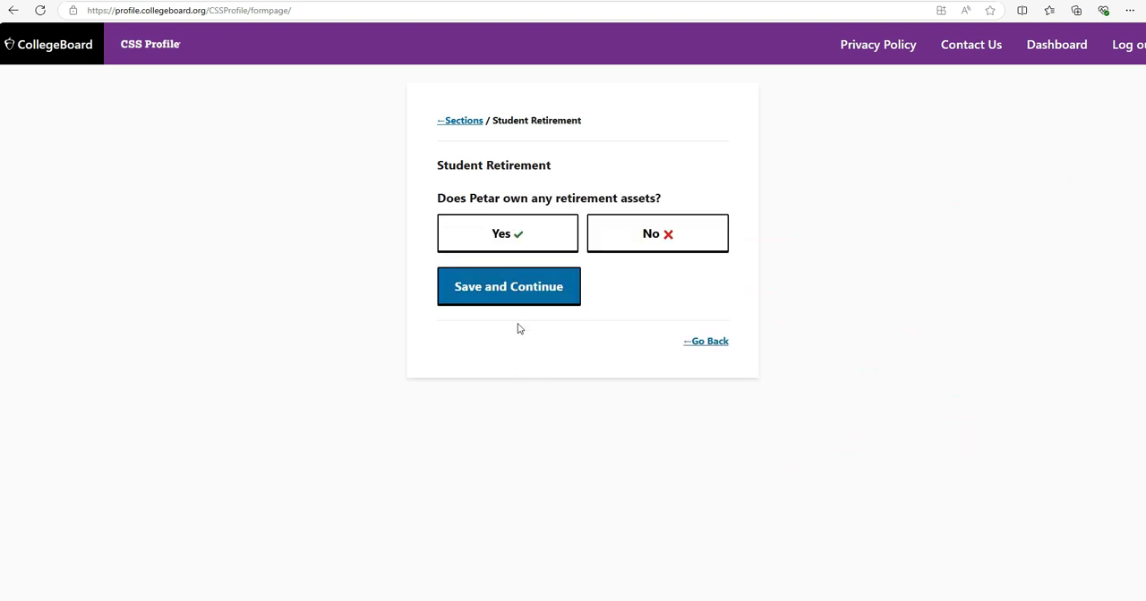
Answer No to the student owning retirement assets, save, and look through the special circumstances options
left_click(657, 240)
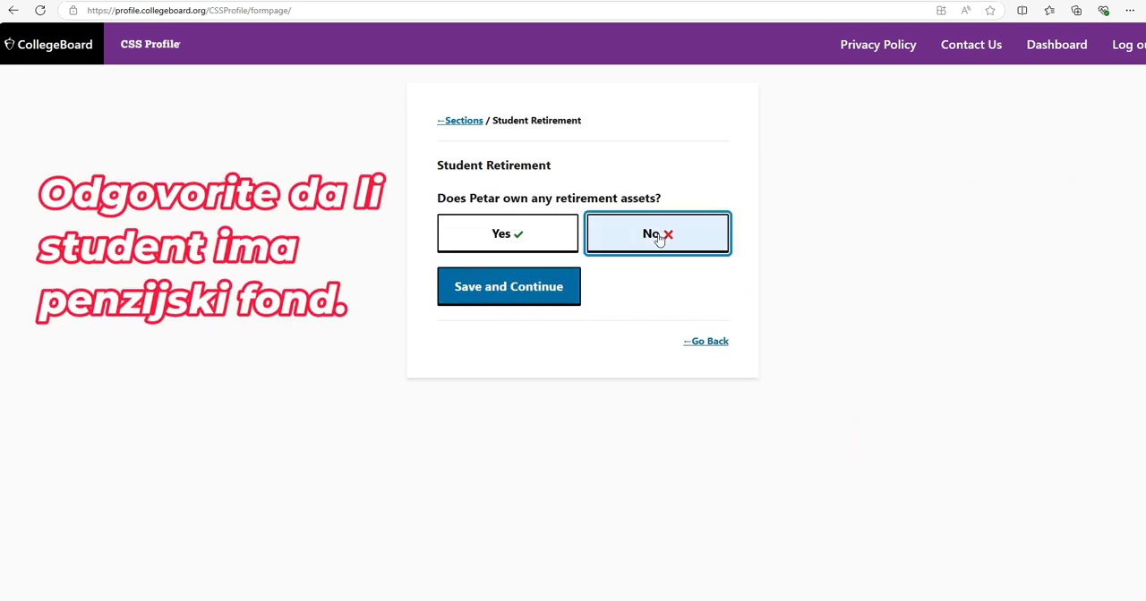
left_click(526, 299)
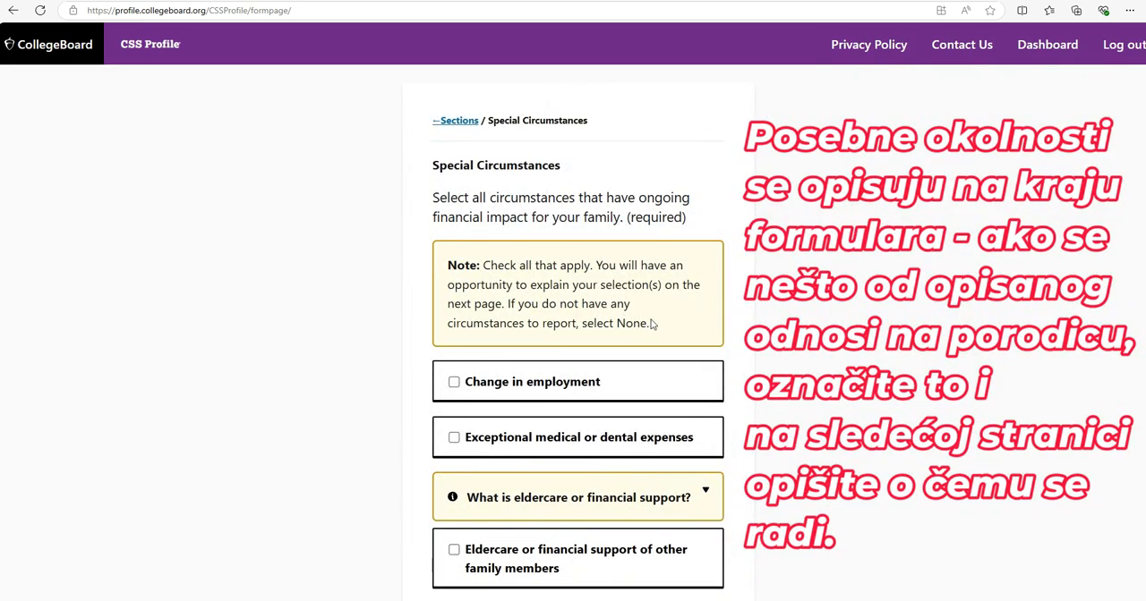
scroll(652, 326, "down", 2)
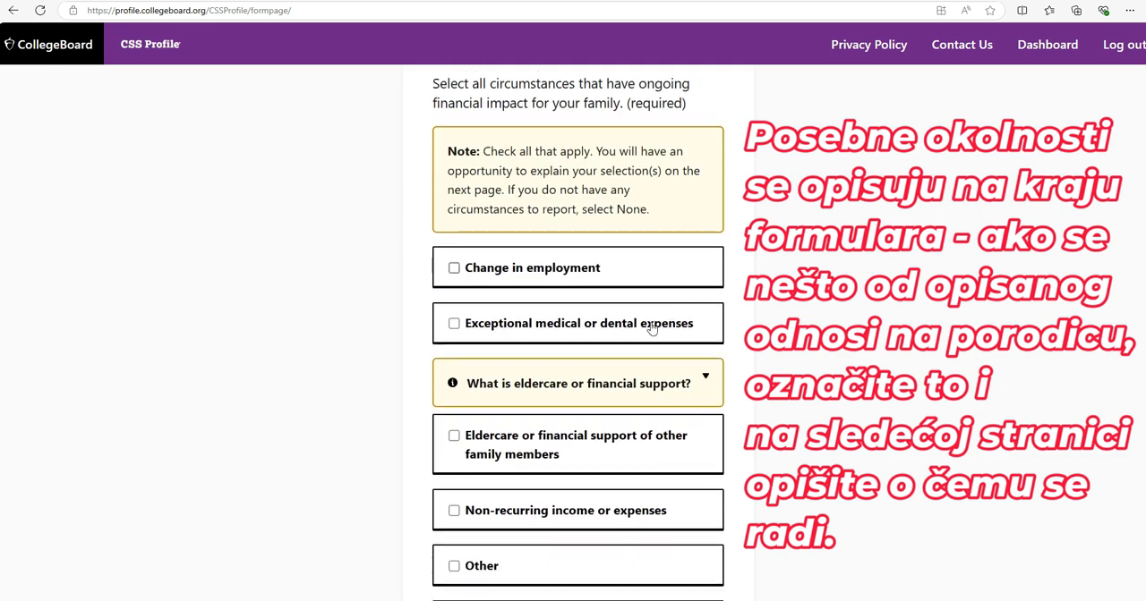
scroll(651, 328, "up", 2)
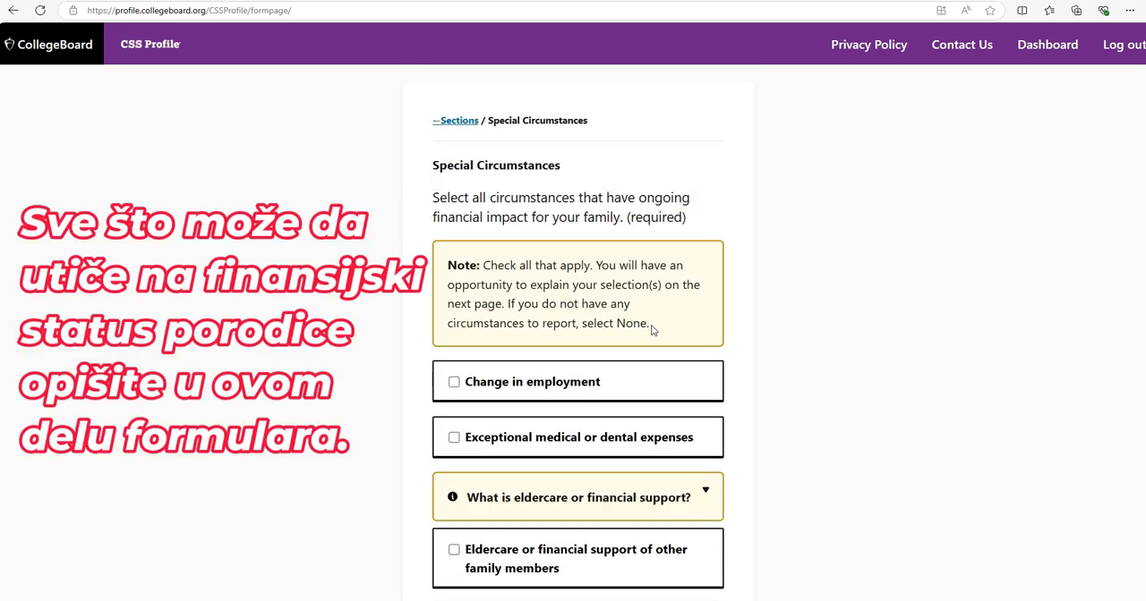